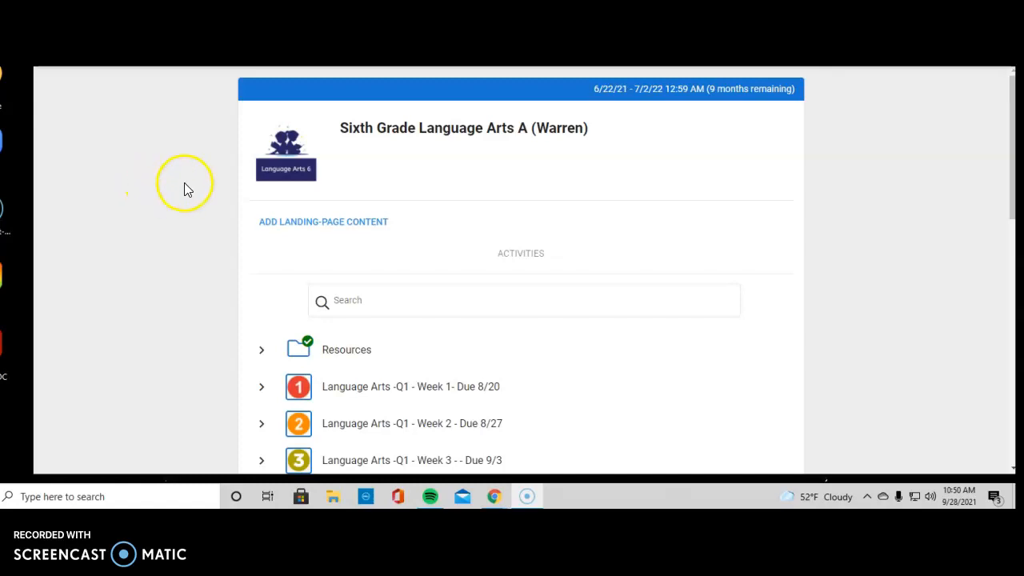
- Expand the Language Arts Q1 Week 7 unit, due 10/1, in the course's activity list
{"action": "scroll", "coordinate": [195, 184], "scroll_direction": "down", "scroll_amount": 4}
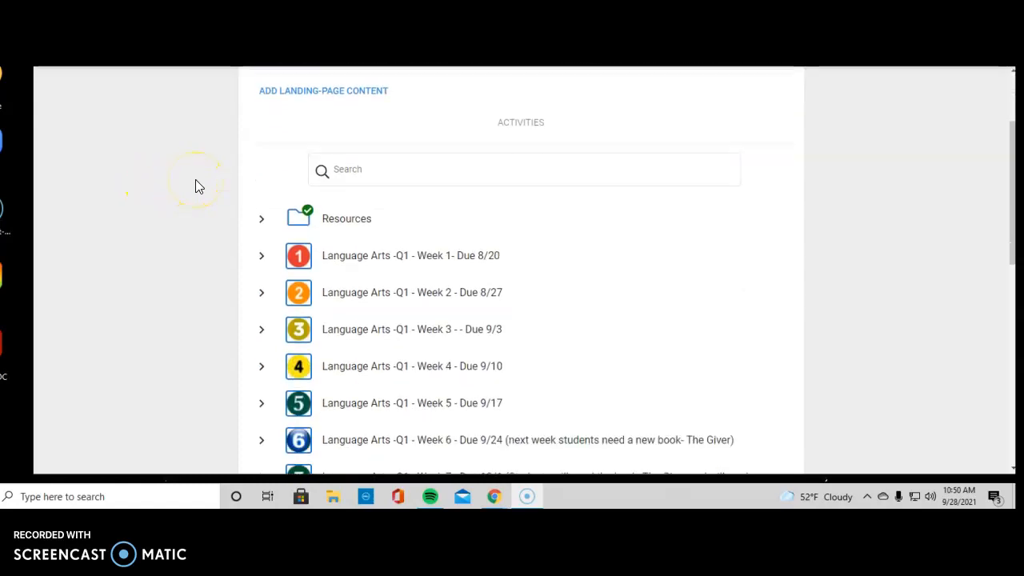
{"action": "scroll", "coordinate": [195, 184], "scroll_direction": "down", "scroll_amount": 1}
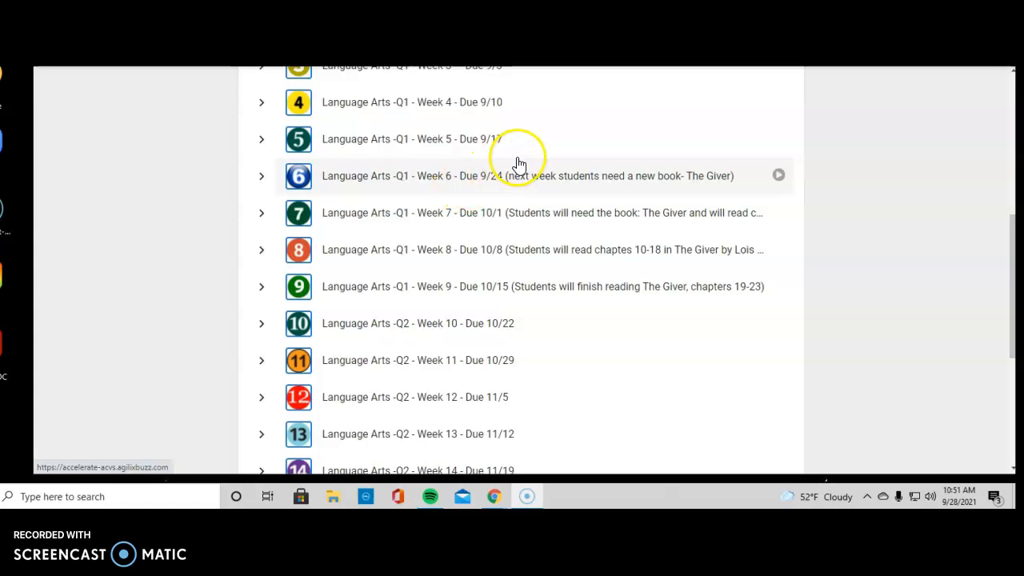
{"action": "left_click", "coordinate": [261, 215]}
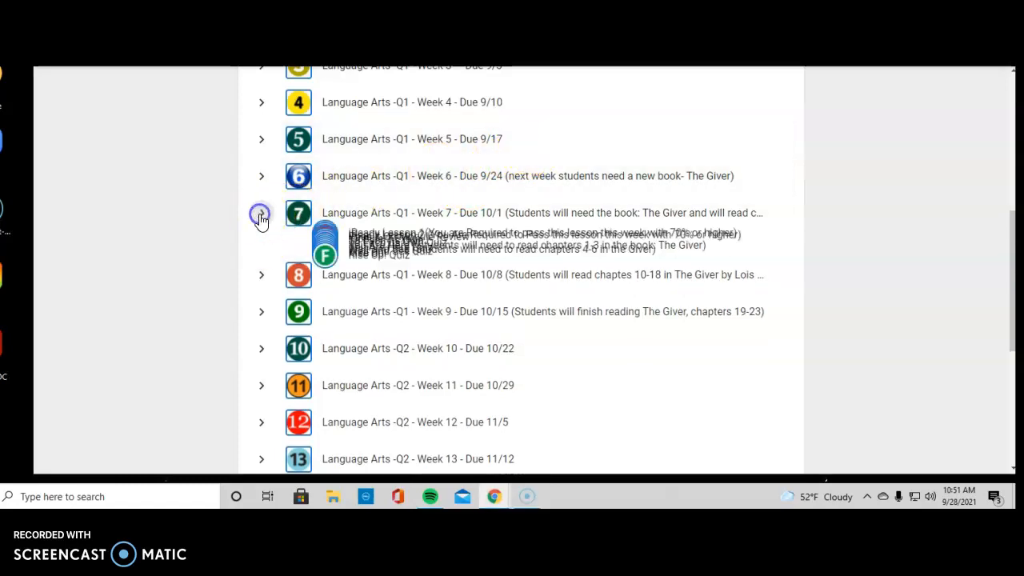
- Examine the Week 7 activities, from the iReady lessons through the module exam, lessons and quizzes
{"action": "scroll", "coordinate": [494, 192], "scroll_direction": "down", "scroll_amount": 1}
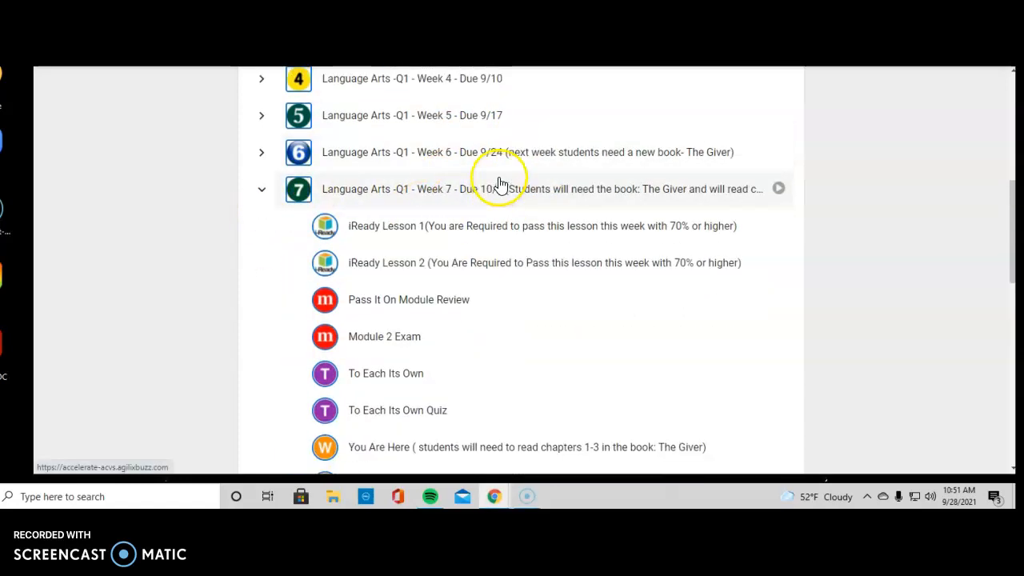
{"action": "scroll", "coordinate": [499, 173], "scroll_direction": "down", "scroll_amount": 1}
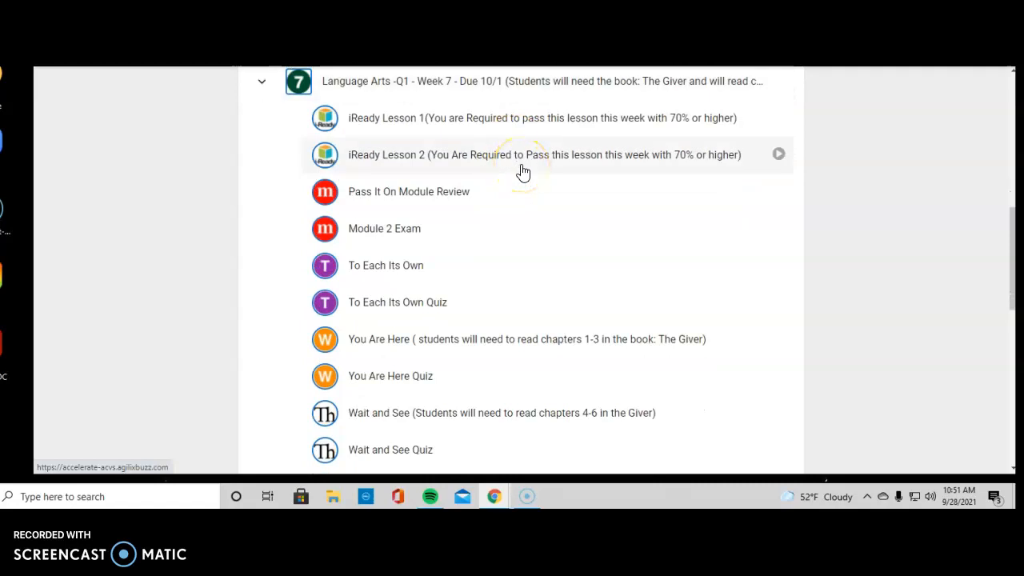
{"action": "scroll", "coordinate": [527, 174], "scroll_direction": "up", "scroll_amount": 1}
{"action": "scroll", "coordinate": [533, 176], "scroll_direction": "down", "scroll_amount": 2}
{"action": "scroll", "coordinate": [532, 176], "scroll_direction": "down", "scroll_amount": 1}
{"action": "scroll", "coordinate": [531, 175], "scroll_direction": "up", "scroll_amount": 3}
{"action": "left_click", "coordinate": [424, 187]}
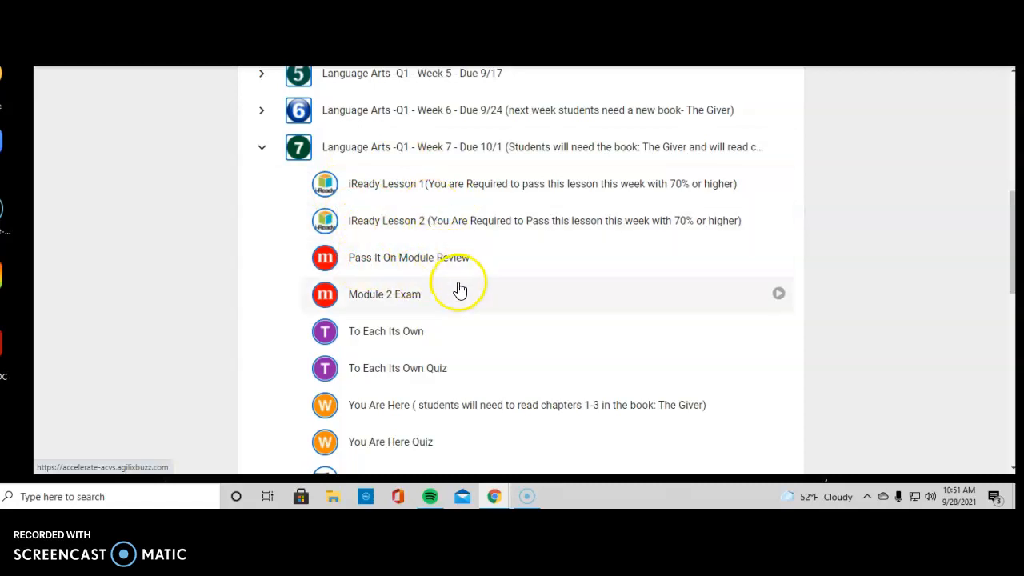
{"action": "scroll", "coordinate": [492, 295], "scroll_direction": "down", "scroll_amount": 3}
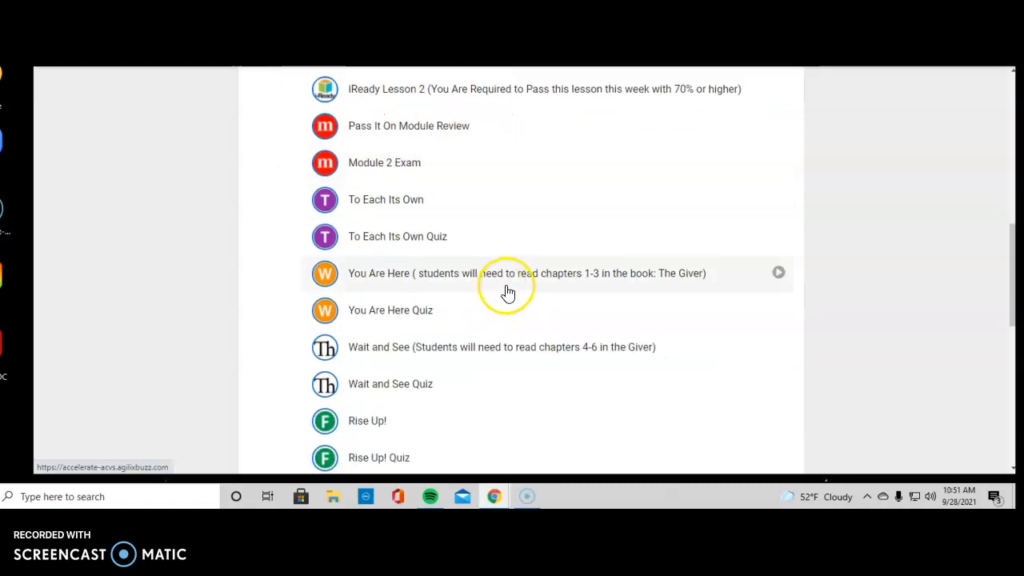
{"action": "scroll", "coordinate": [504, 288], "scroll_direction": "down", "scroll_amount": 2}
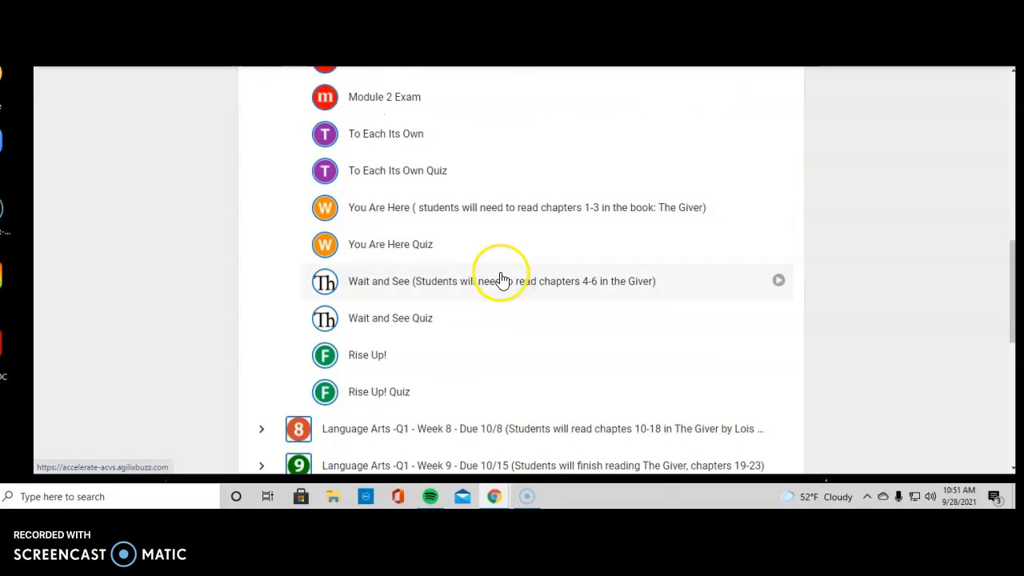
- Open the Week 7 lesson To Each Its Own and go to the comment area of its submission section
{"action": "left_click", "coordinate": [386, 139]}
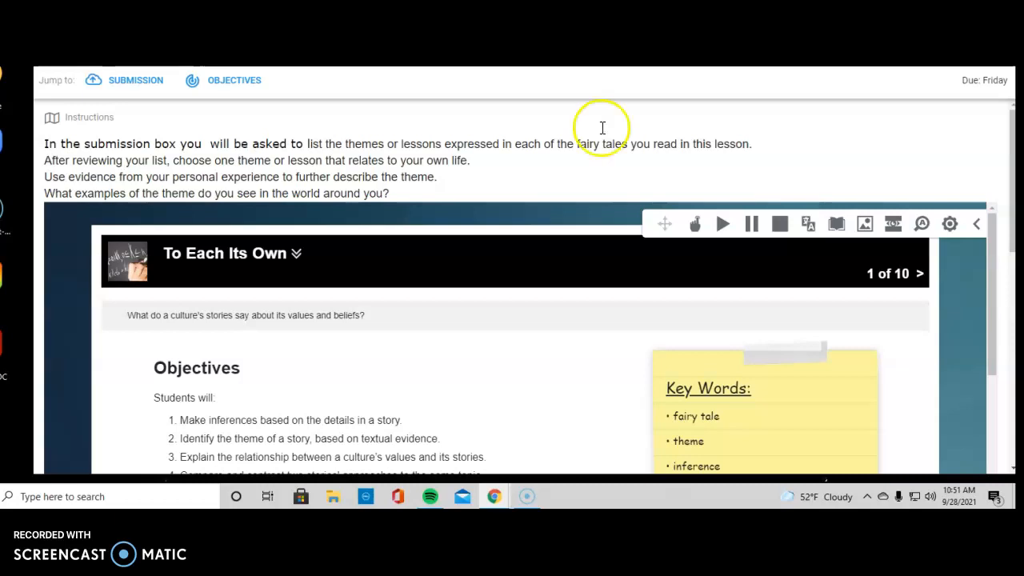
{"action": "left_click", "coordinate": [146, 86]}
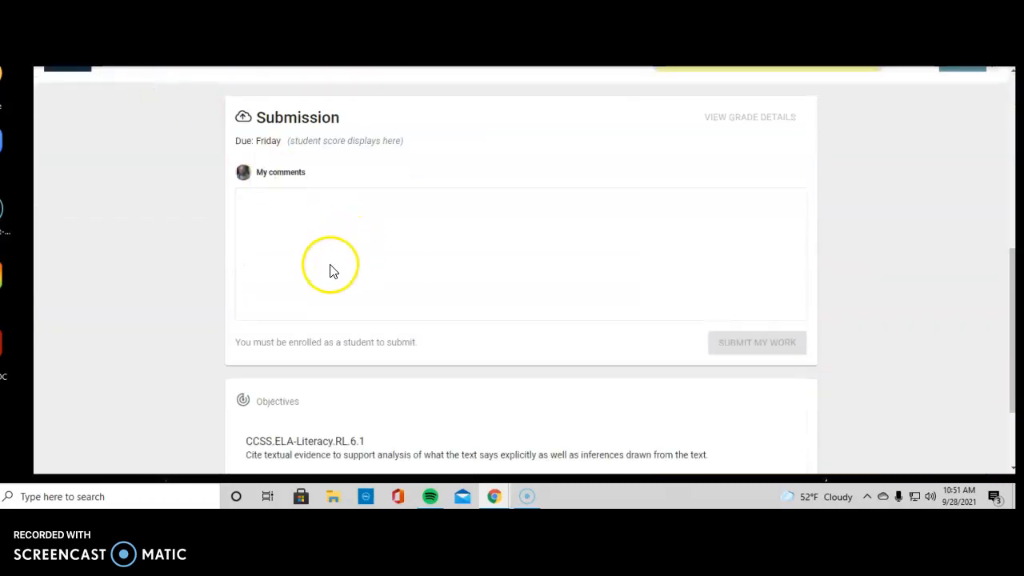
{"action": "left_click", "coordinate": [273, 203]}
- Switch to the Gmail inbox and open Google Drive from the Google apps there
{"action": "left_click", "coordinate": [264, 58]}
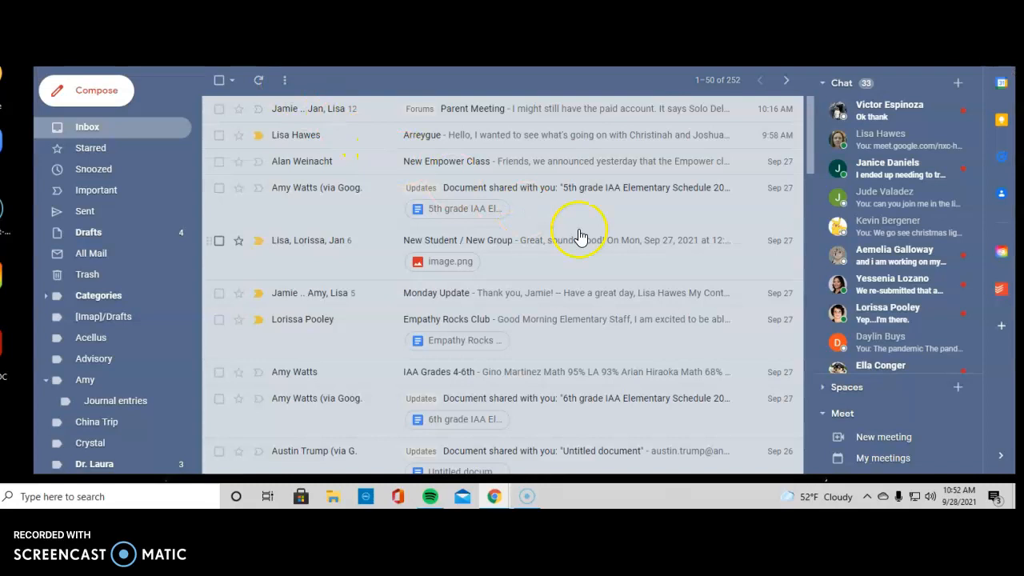
{"action": "scroll", "coordinate": [663, 273], "scroll_direction": "down", "scroll_amount": 1}
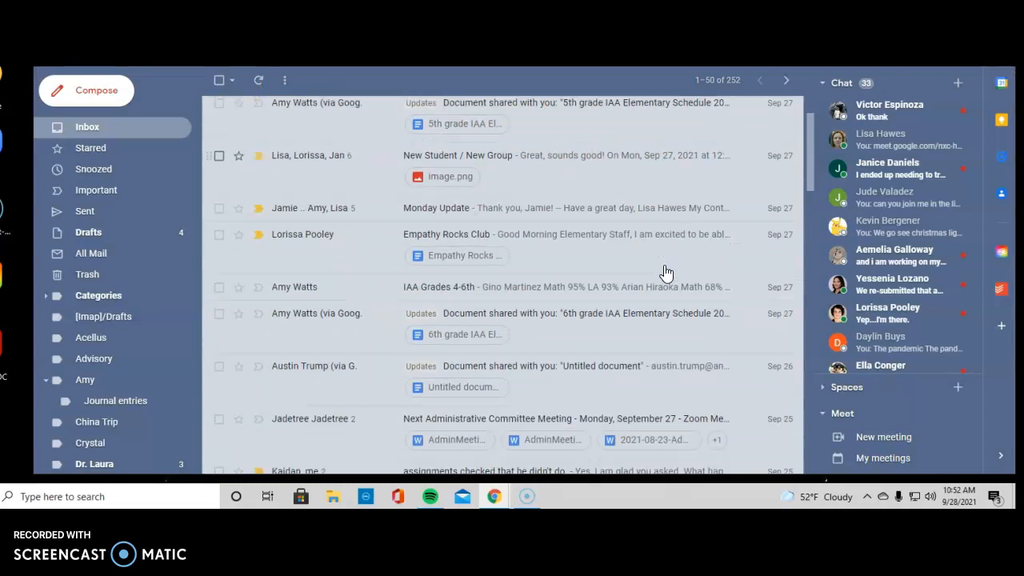
{"action": "scroll", "coordinate": [663, 273], "scroll_direction": "up", "scroll_amount": 1}
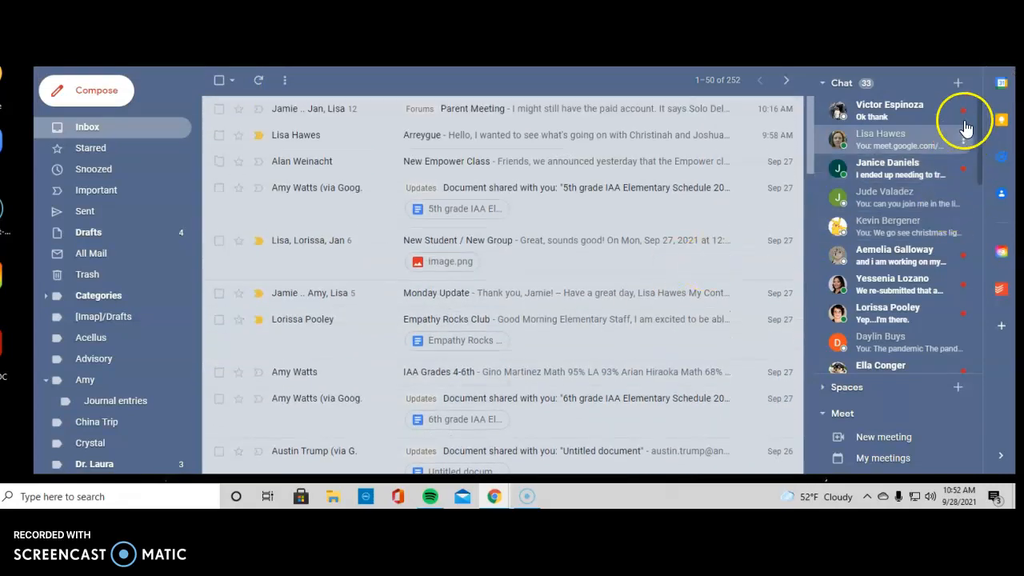
{"action": "scroll", "coordinate": [512, 272], "scroll_direction": "up", "scroll_amount": 1}
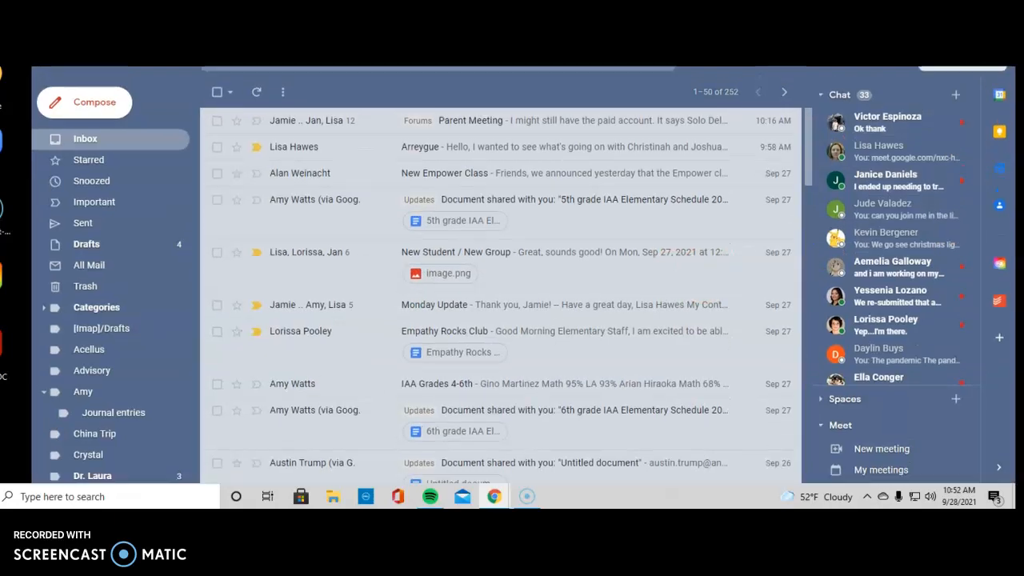
{"action": "left_click_drag", "start_coordinate": [800, 67], "coordinate": [792, 65]}
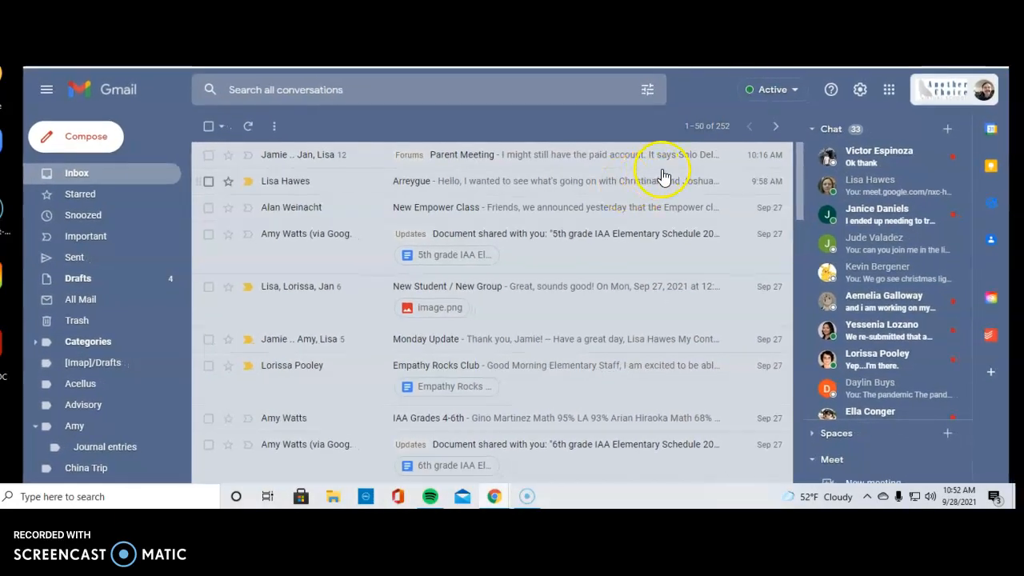
{"action": "left_click", "coordinate": [889, 90]}
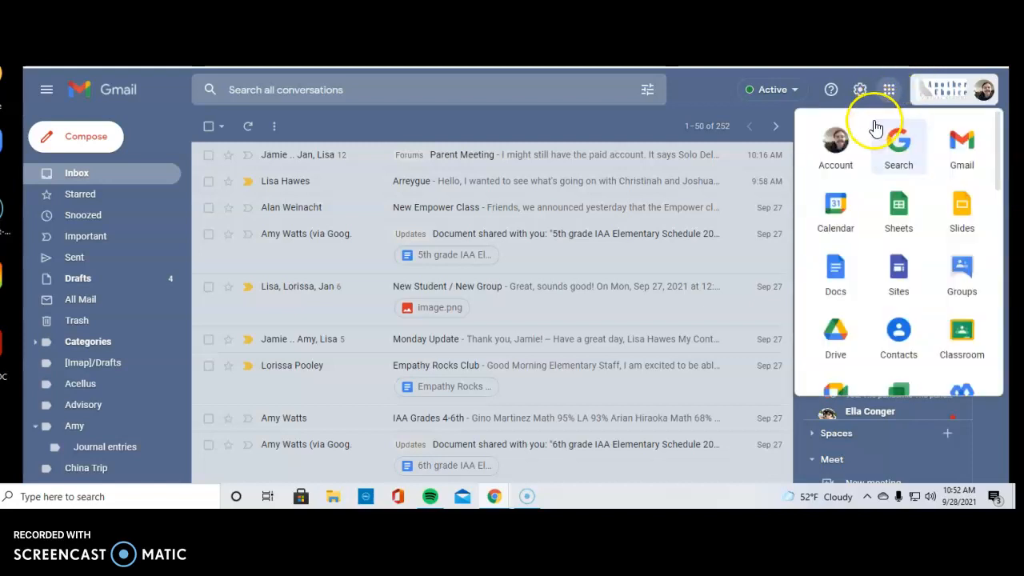
{"action": "left_click", "coordinate": [835, 333]}
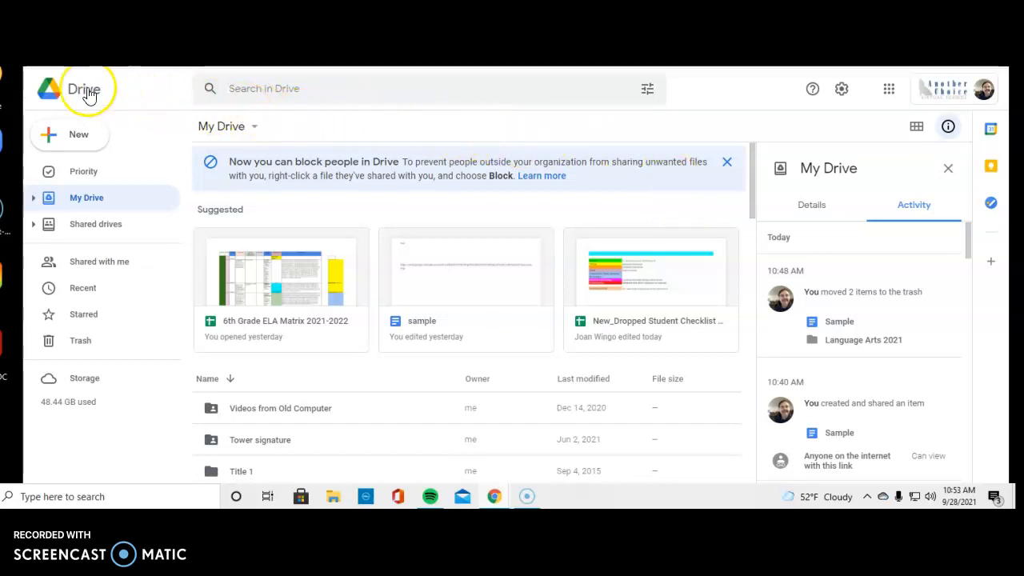
- Create a new folder named "Language Arts 2021" in My Drive
{"action": "left_click", "coordinate": [77, 131]}
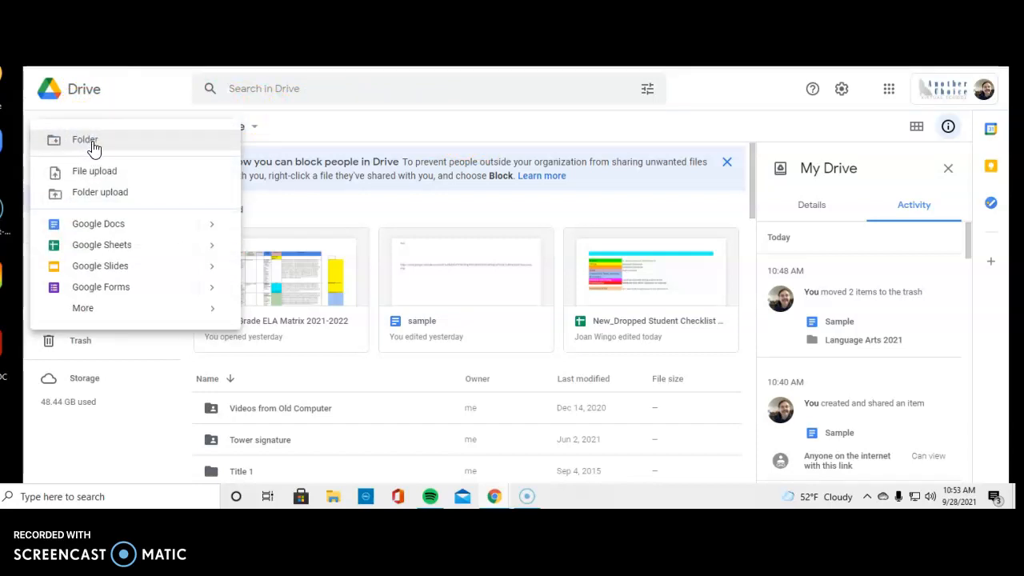
{"action": "left_click", "coordinate": [84, 141]}
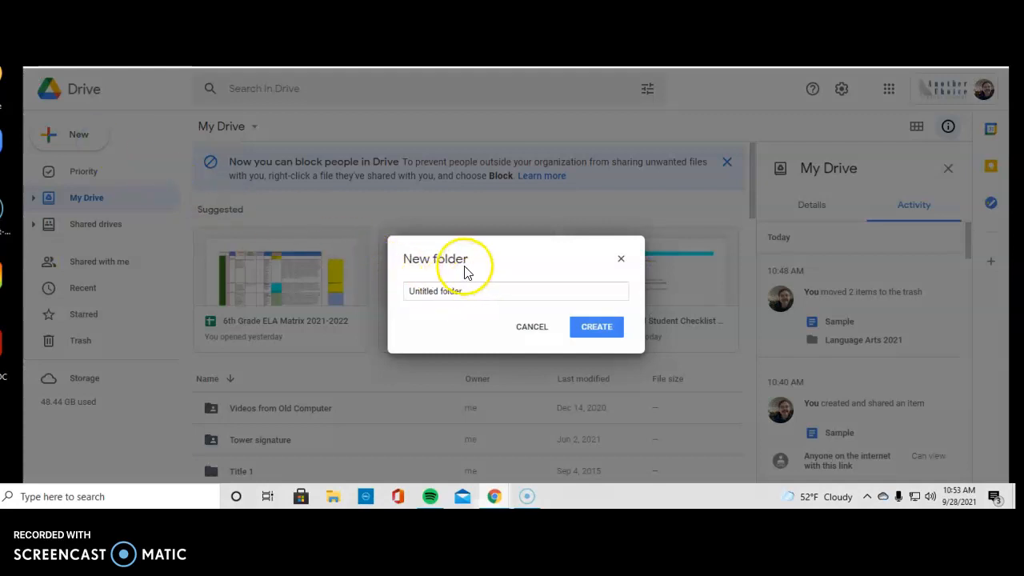
{"action": "left_click", "coordinate": [475, 291]}
{"action": "left_click", "coordinate": [439, 291]}
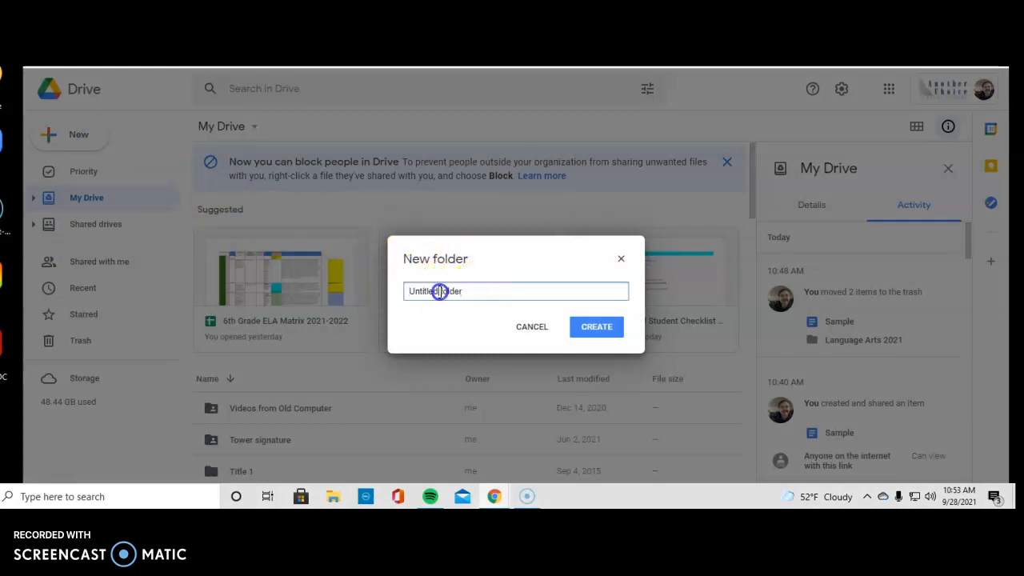
{"action": "left_click", "coordinate": [462, 291]}
{"action": "left_click_drag", "start_coordinate": [462, 292], "coordinate": [404, 294]}
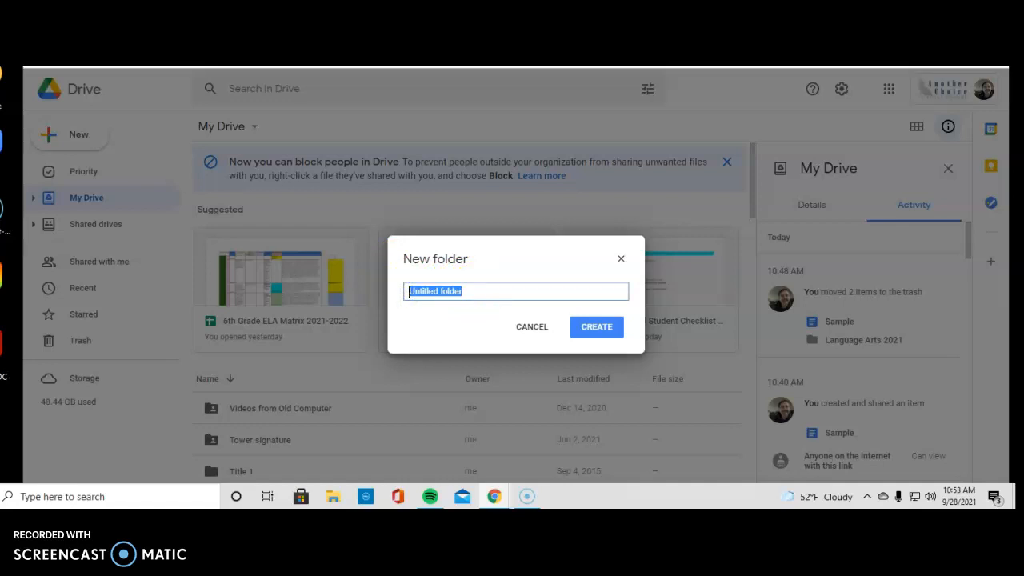
{"action": "type", "text": "Language Arts 2021"}
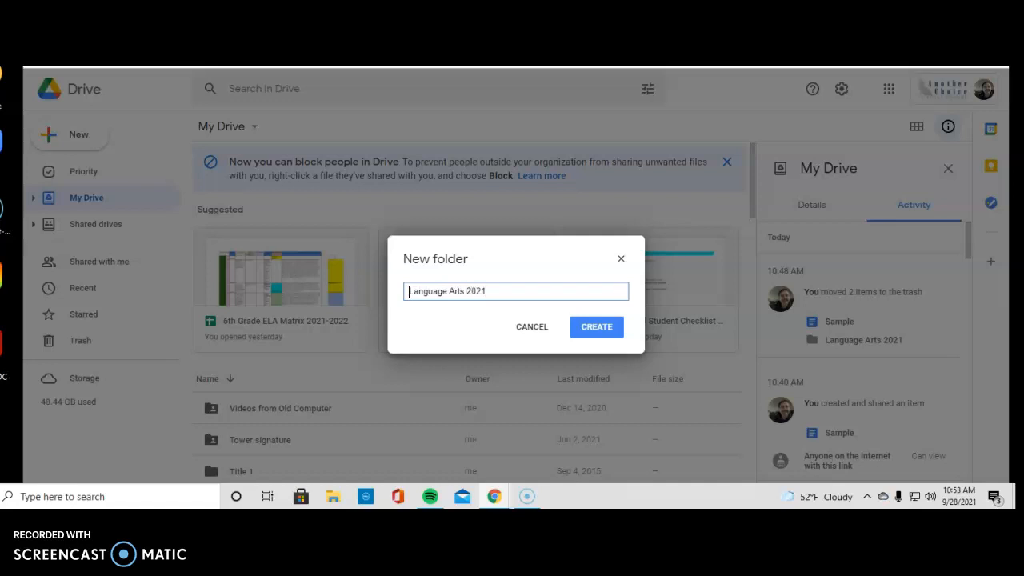
{"action": "left_click", "coordinate": [389, 344]}
{"action": "left_click", "coordinate": [491, 289]}
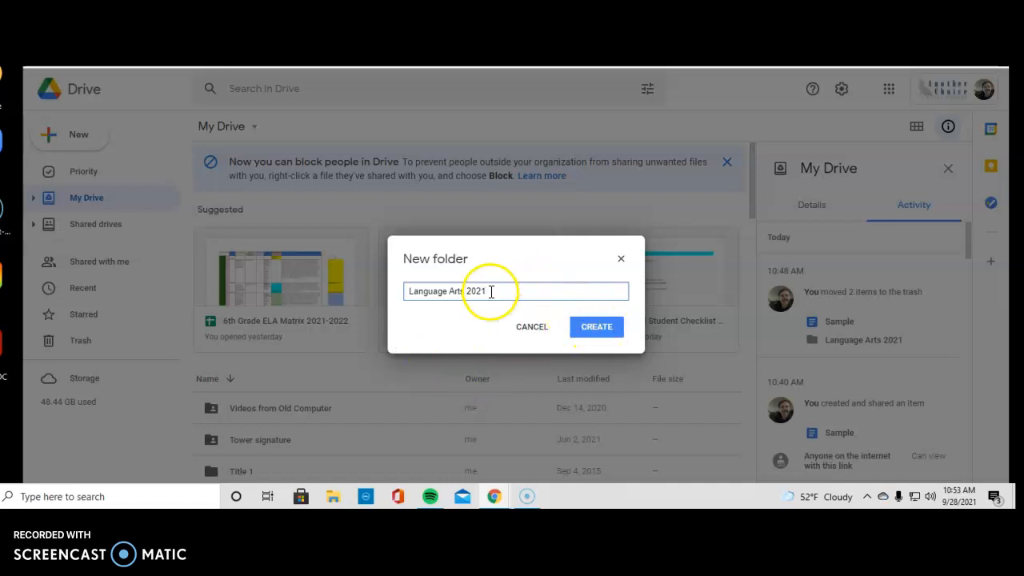
{"action": "left_click", "coordinate": [601, 331]}
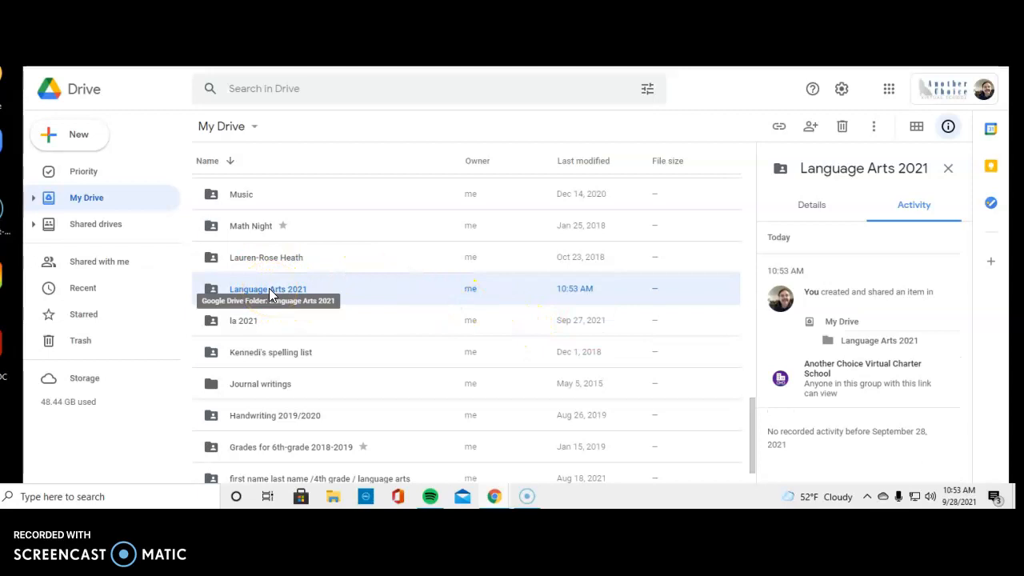
- Create a shared Google Docs document inside the Language Arts 2021 folder and enter the text "This is the assignment example."
{"action": "left_click", "coordinate": [319, 293]}
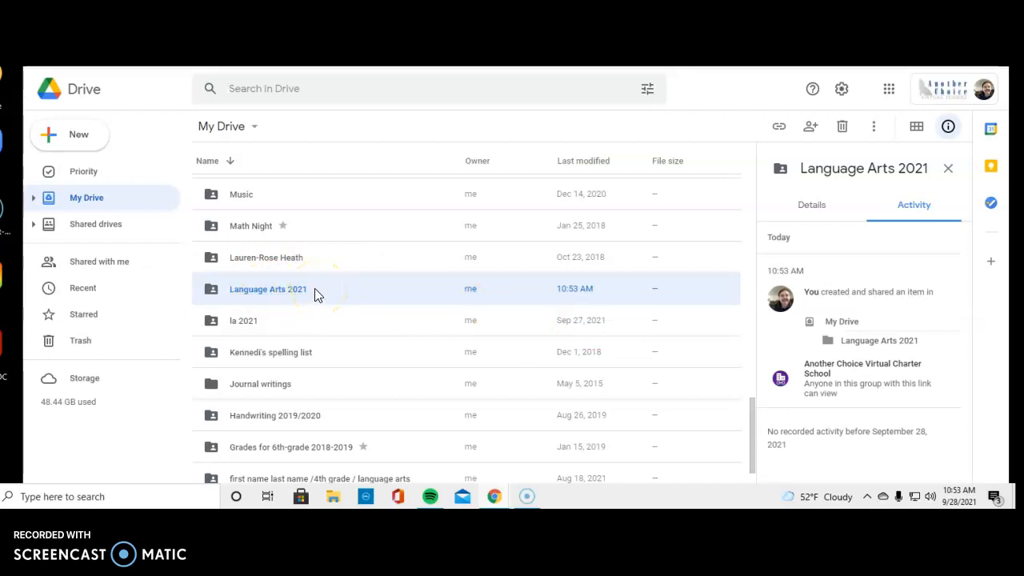
{"action": "double_click", "coordinate": [274, 290]}
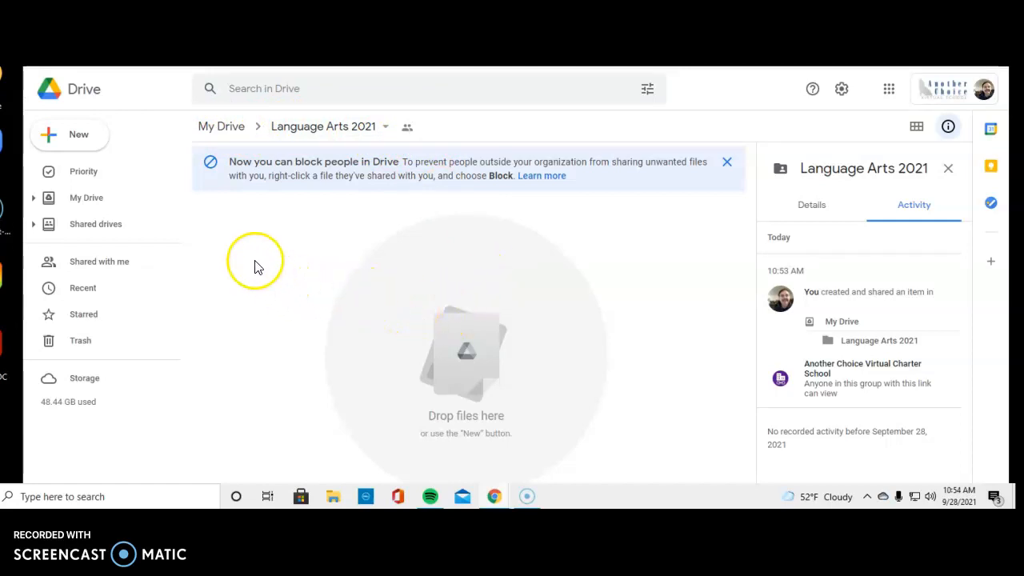
{"action": "left_click", "coordinate": [80, 138]}
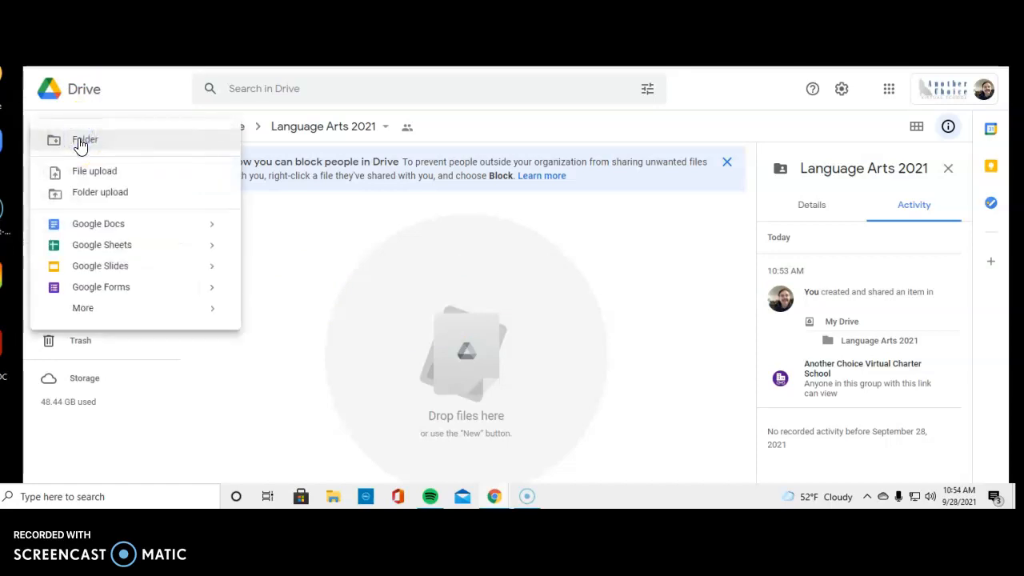
{"action": "left_click", "coordinate": [87, 228]}
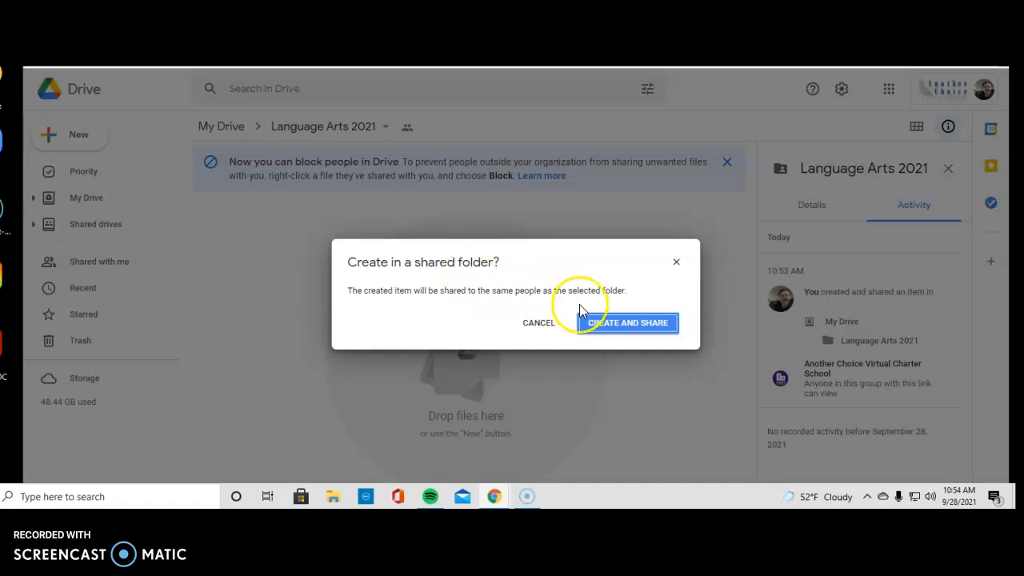
{"action": "left_click", "coordinate": [619, 324]}
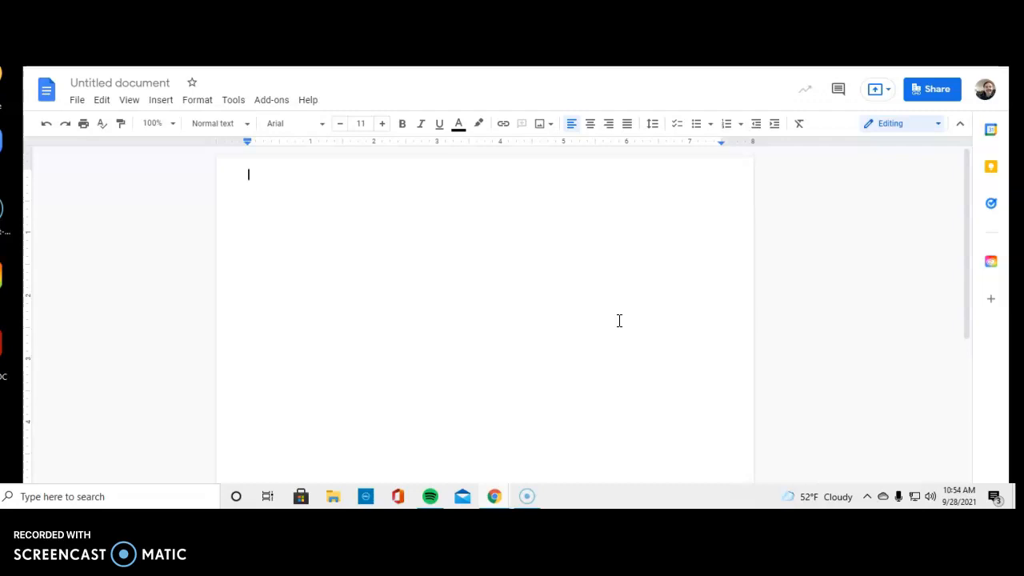
{"action": "type", "text": "This is the assignment example."}
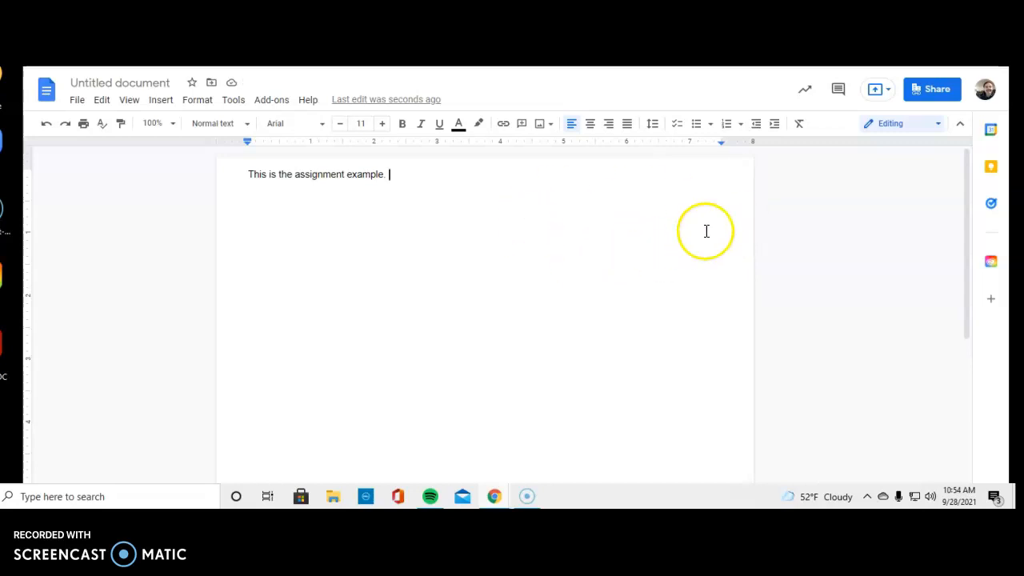
{"action": "left_click", "coordinate": [930, 93]}
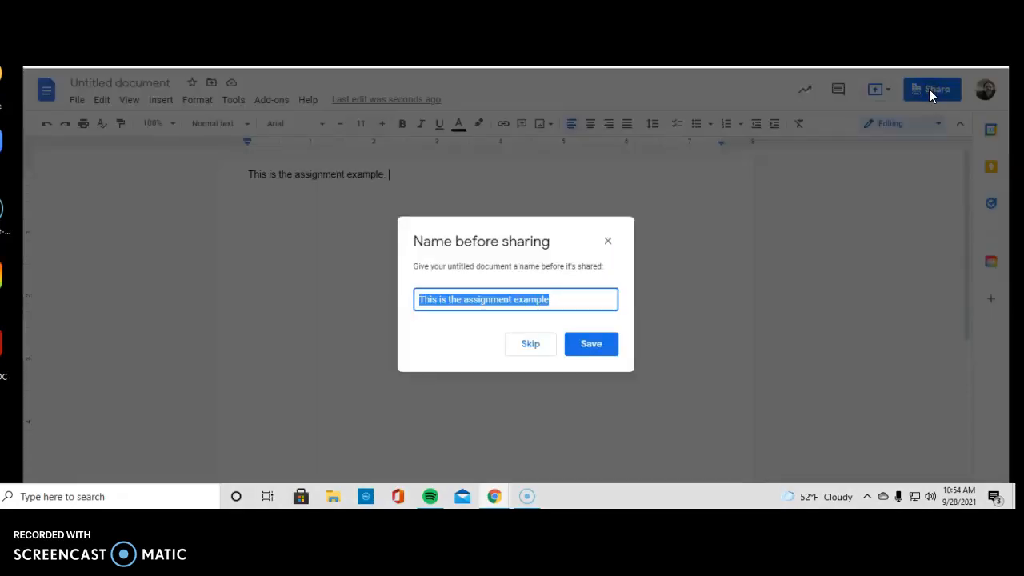
{"action": "left_click", "coordinate": [557, 299]}
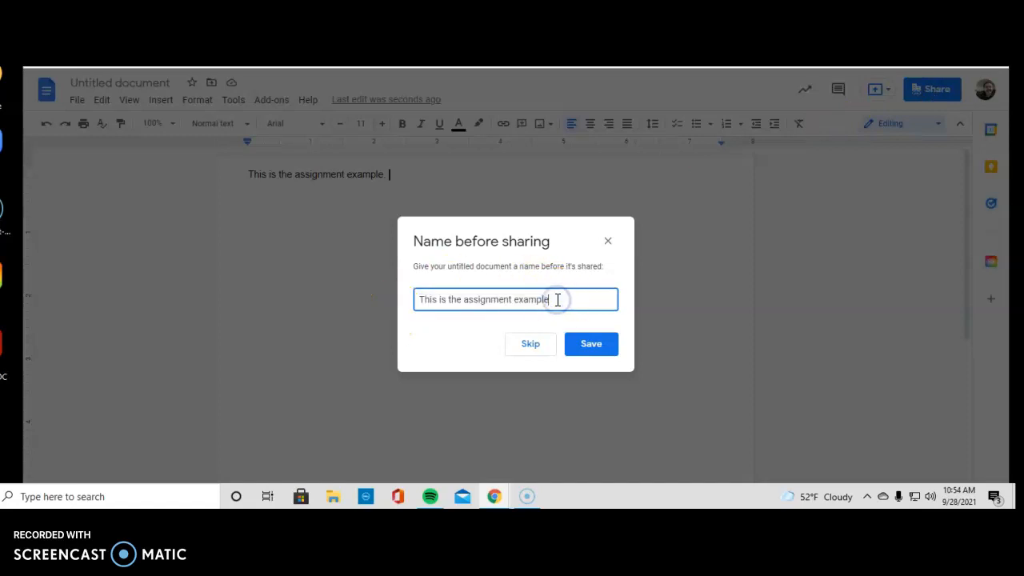
{"action": "left_click", "coordinate": [606, 242]}
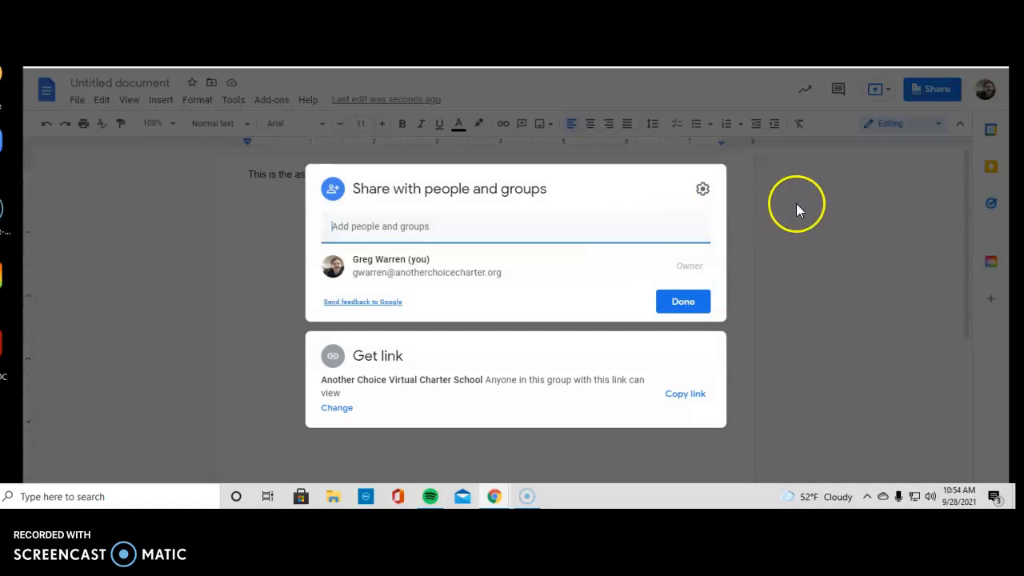
{"action": "left_click", "coordinate": [701, 309]}
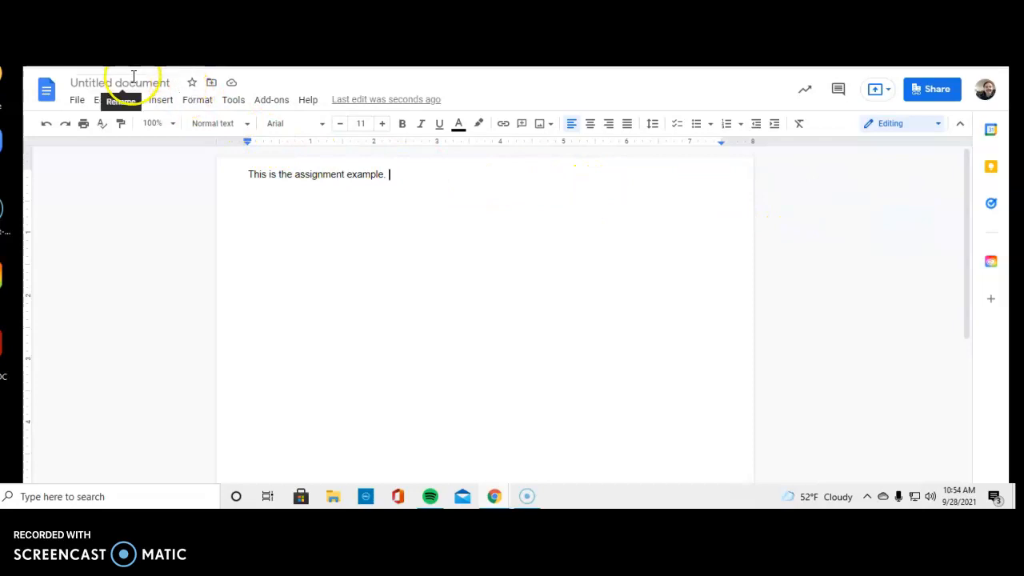
- Rename the document as "Week 7 Fairy tales"
{"action": "left_click", "coordinate": [171, 82]}
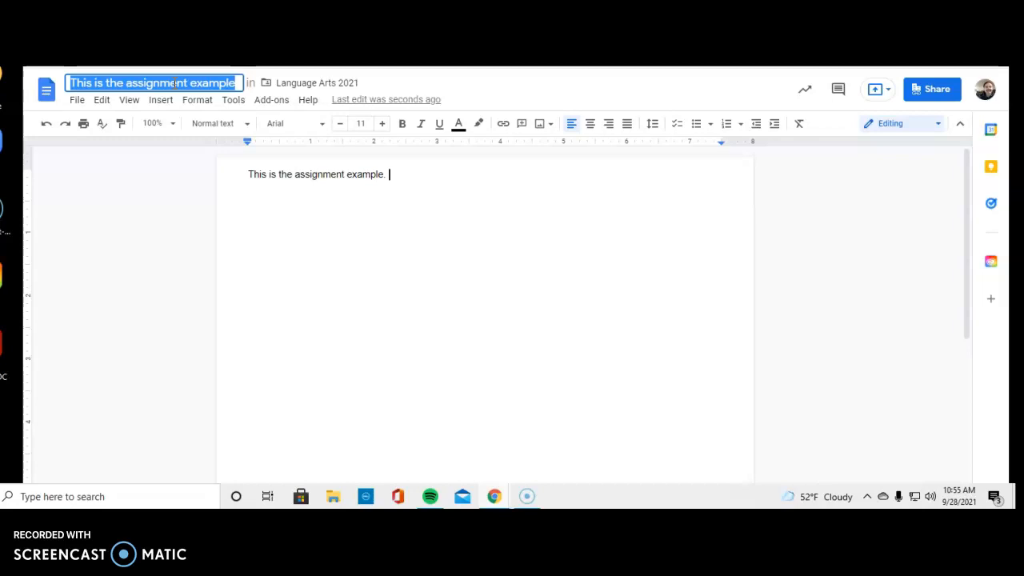
{"action": "type", "text": "Week"}
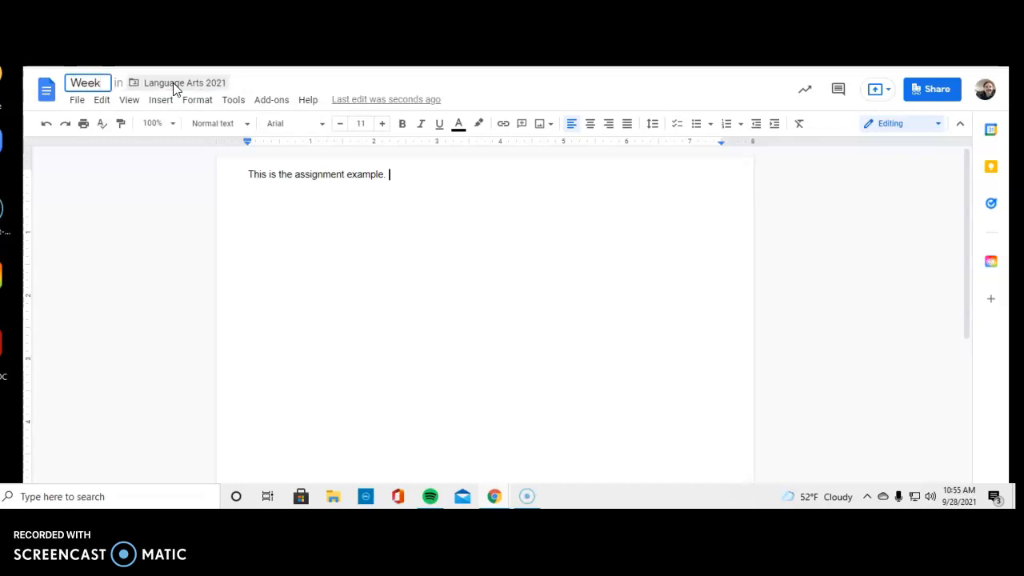
{"action": "type", "text": " 7"}
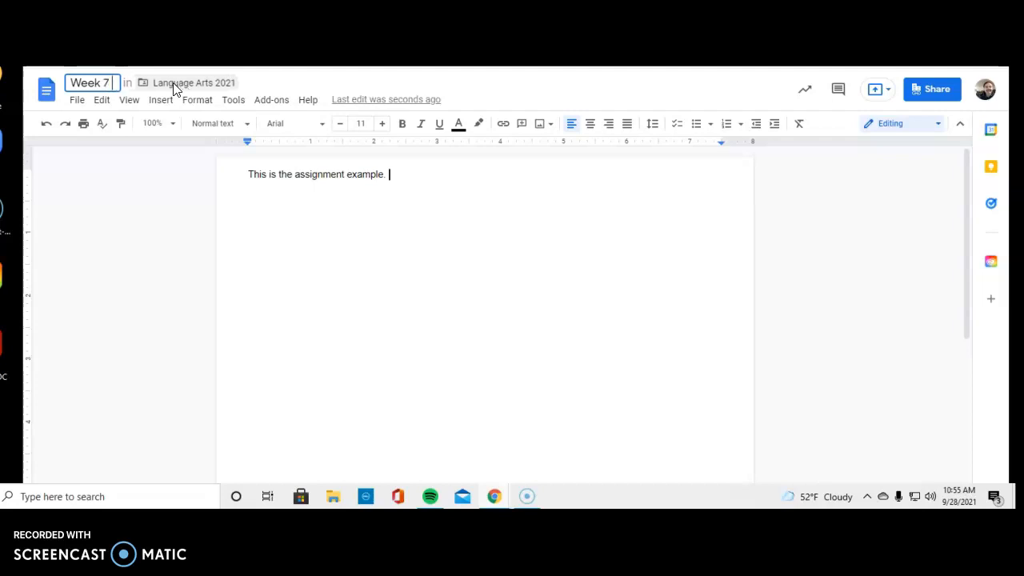
{"action": "type", "text": " Fa"}
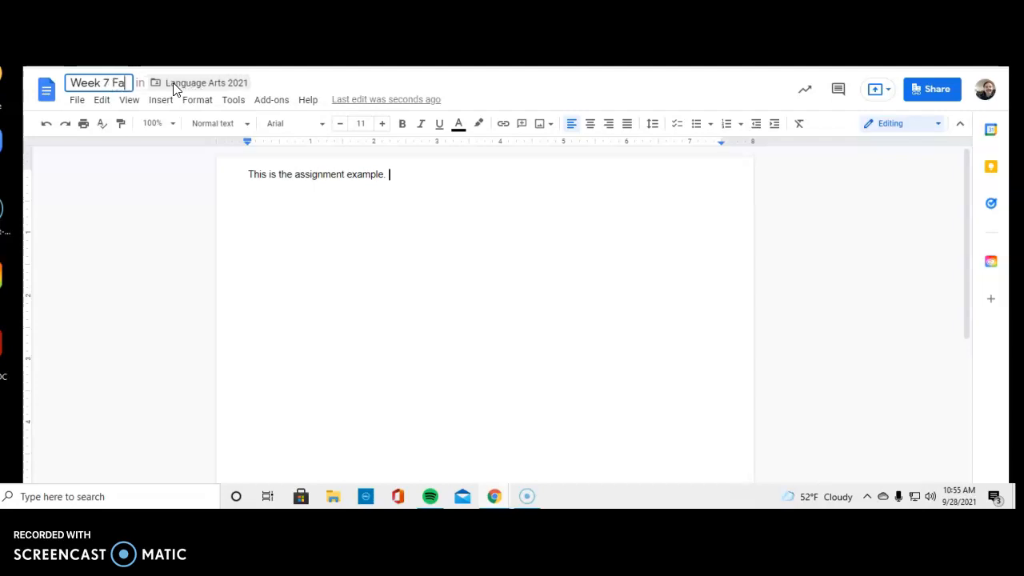
{"action": "type", "text": "iry tales"}
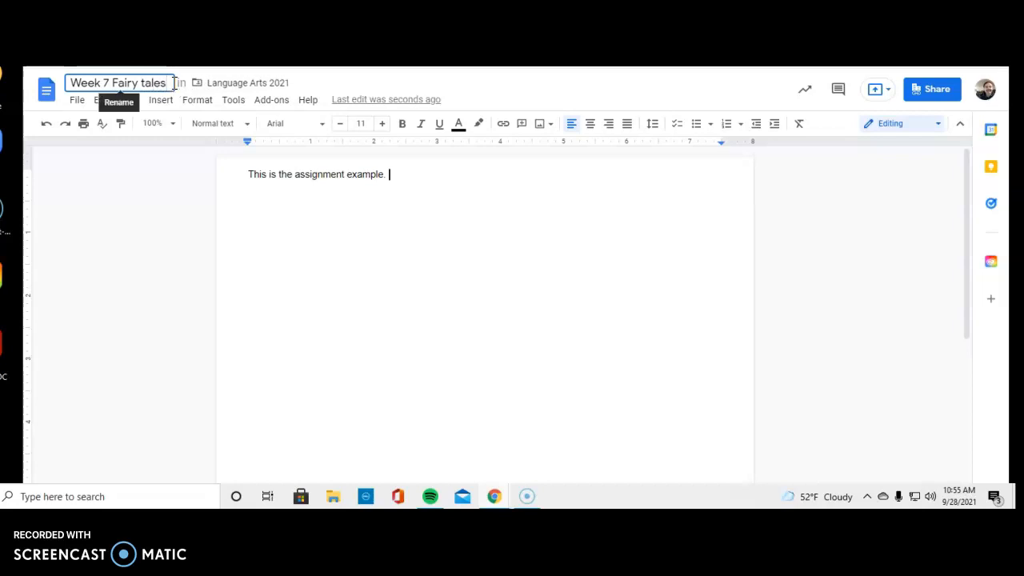
{"action": "left_click", "coordinate": [391, 254]}
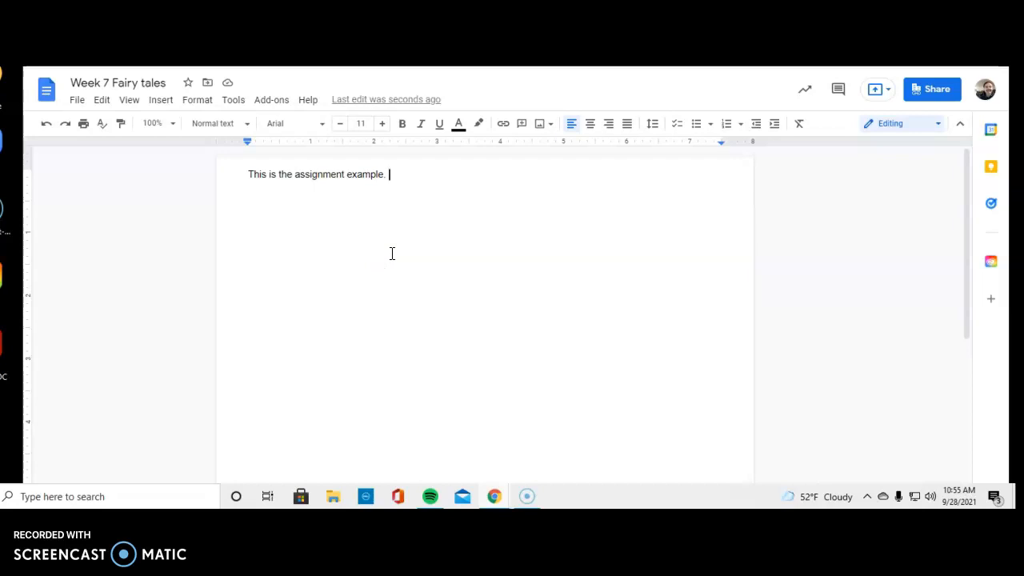
{"action": "left_click", "coordinate": [410, 240]}
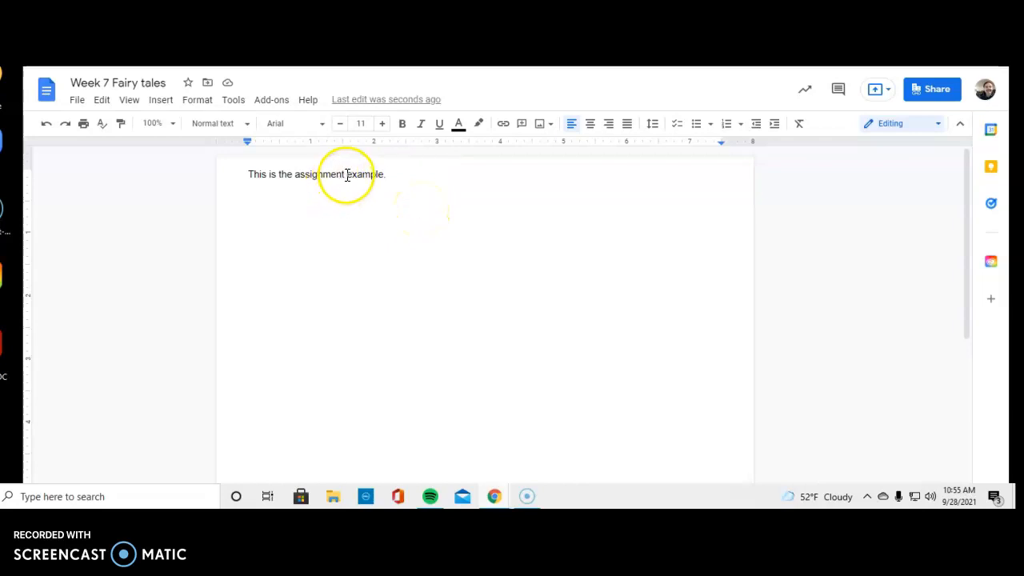
- Highlight the word "example." at the end of the sentence in yellow
{"action": "mouse_move", "coordinate": [347, 174]}
{"action": "left_mouse_down"}
{"action": "mouse_move", "coordinate": [390, 173]}
{"action": "mouse_move", "coordinate": [346, 176]}
{"action": "left_mouse_up"}
{"action": "left_click", "coordinate": [402, 187]}
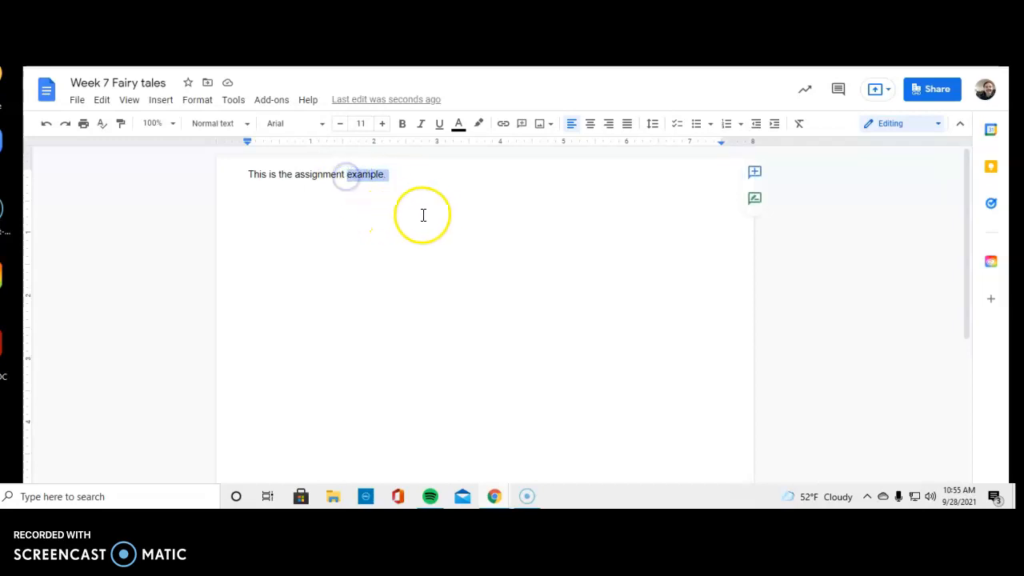
{"action": "left_click", "coordinate": [479, 125]}
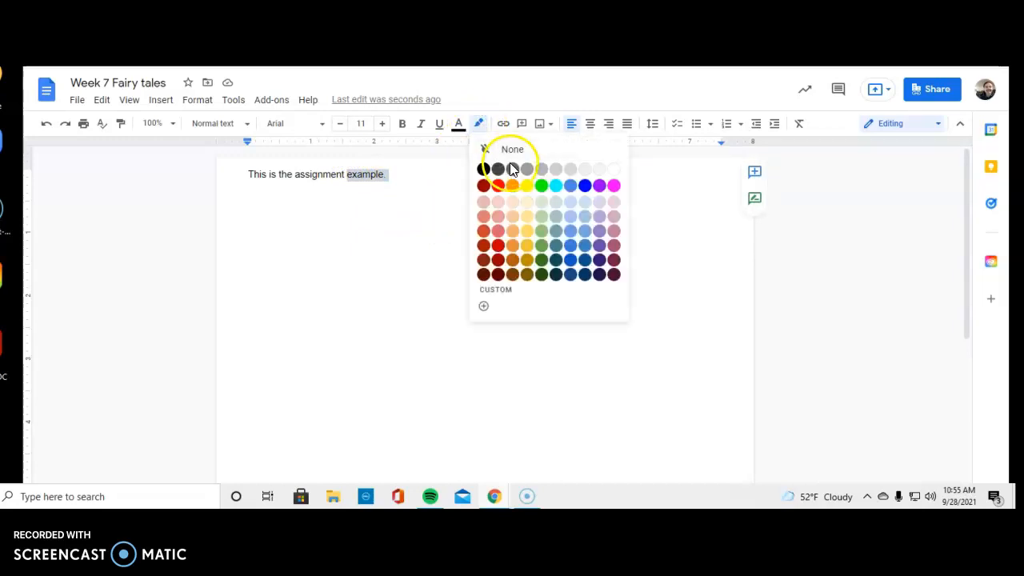
{"action": "left_click", "coordinate": [527, 185]}
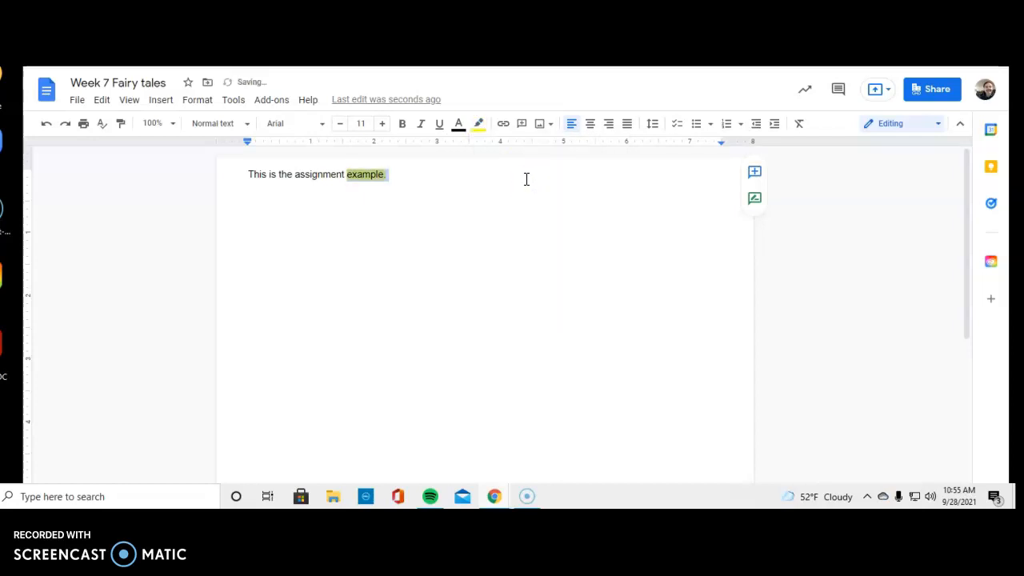
{"action": "left_click", "coordinate": [438, 201]}
{"action": "left_click", "coordinate": [477, 126]}
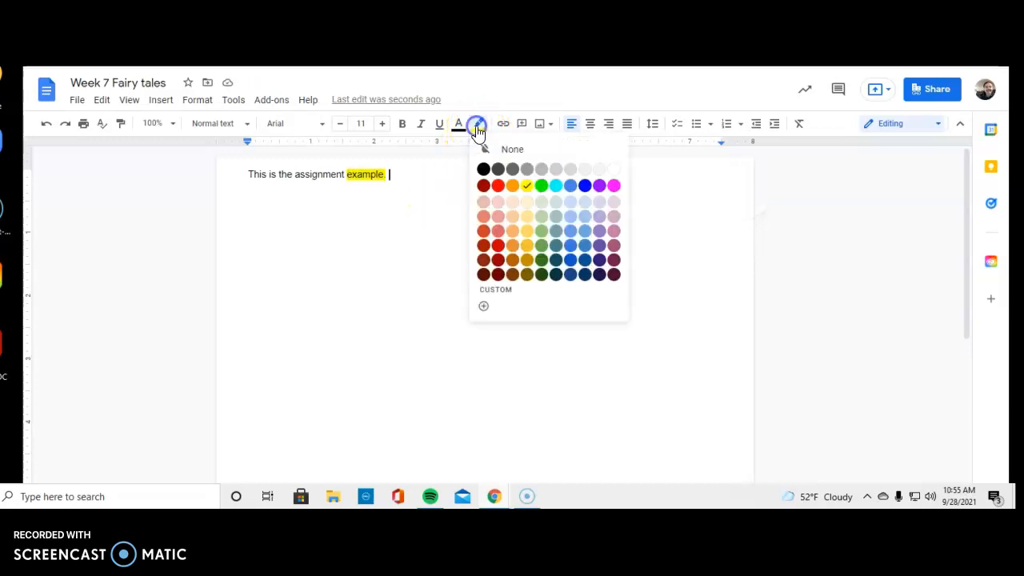
{"action": "left_click_drag", "start_coordinate": [395, 173], "coordinate": [352, 174]}
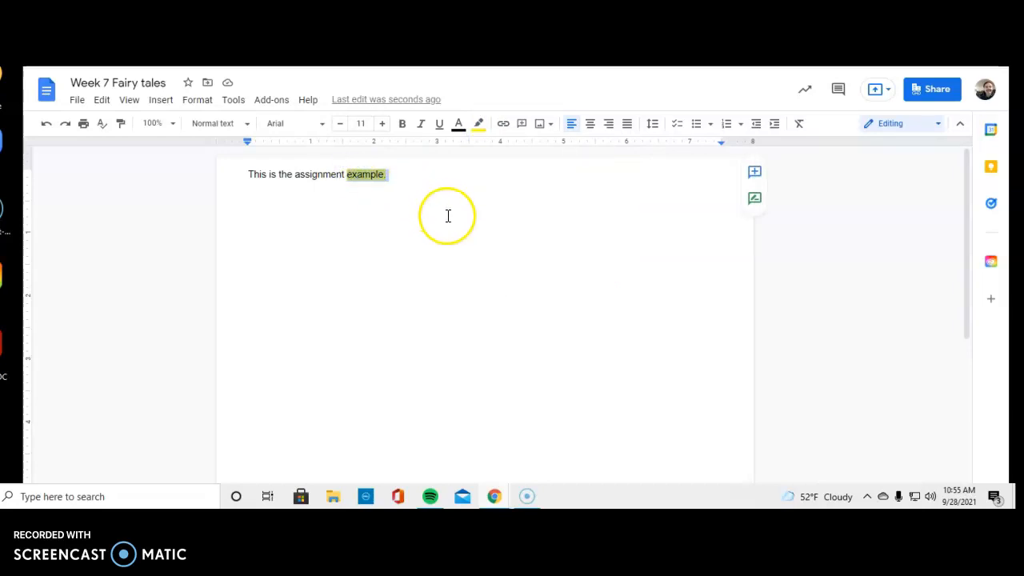
{"action": "left_click", "coordinate": [448, 215]}
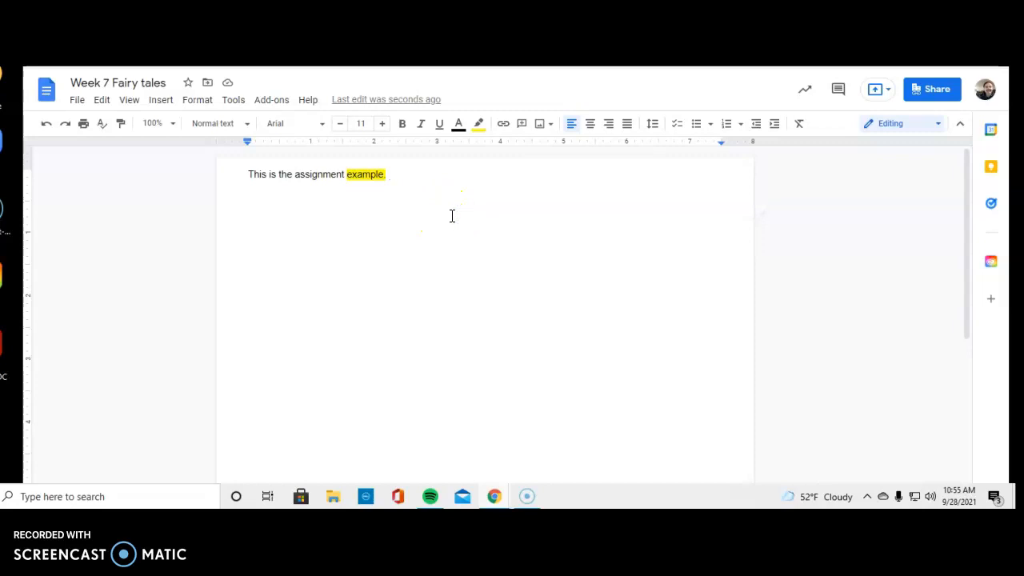
- Underline the word "assignment" in the sentence
{"action": "left_click", "coordinate": [292, 176]}
{"action": "left_click_drag", "start_coordinate": [292, 175], "coordinate": [300, 174]}
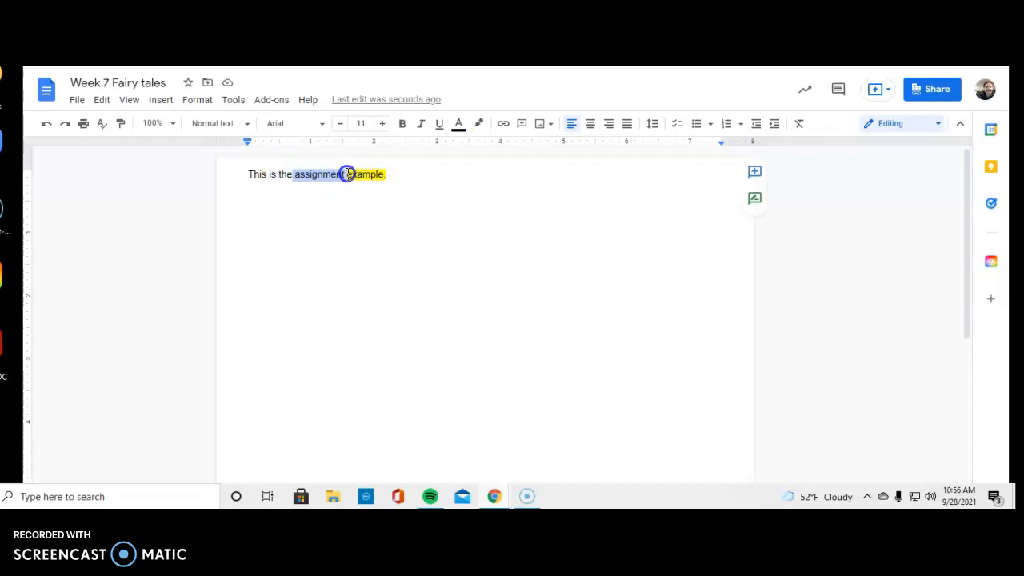
{"action": "left_click", "coordinate": [440, 128]}
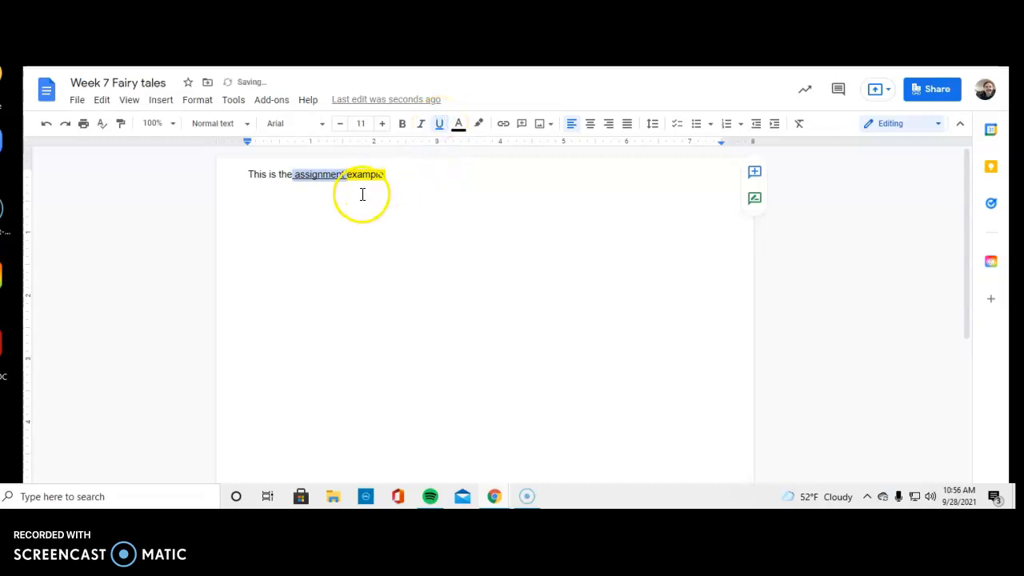
{"action": "left_click", "coordinate": [327, 196]}
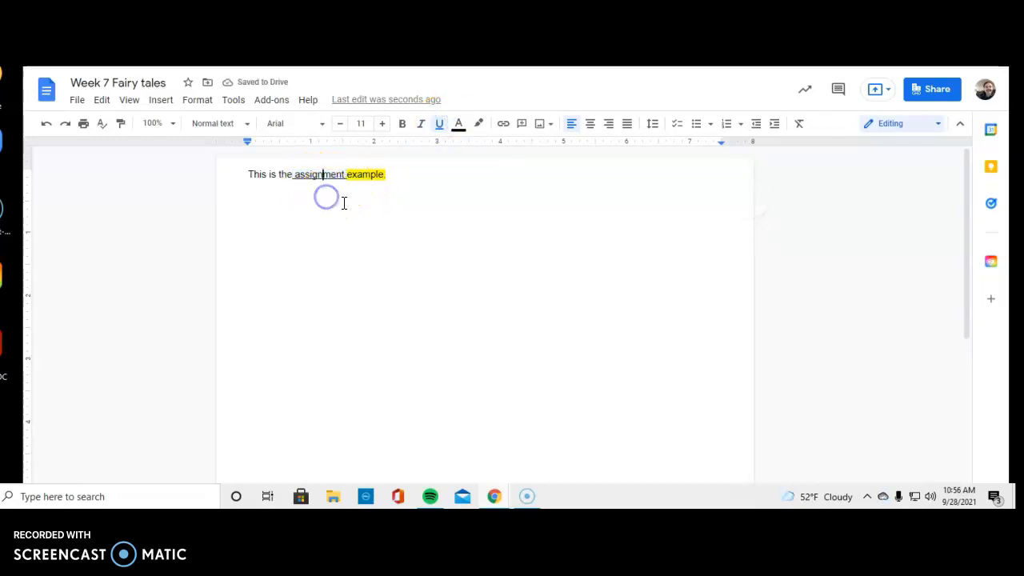
{"action": "left_click", "coordinate": [400, 206]}
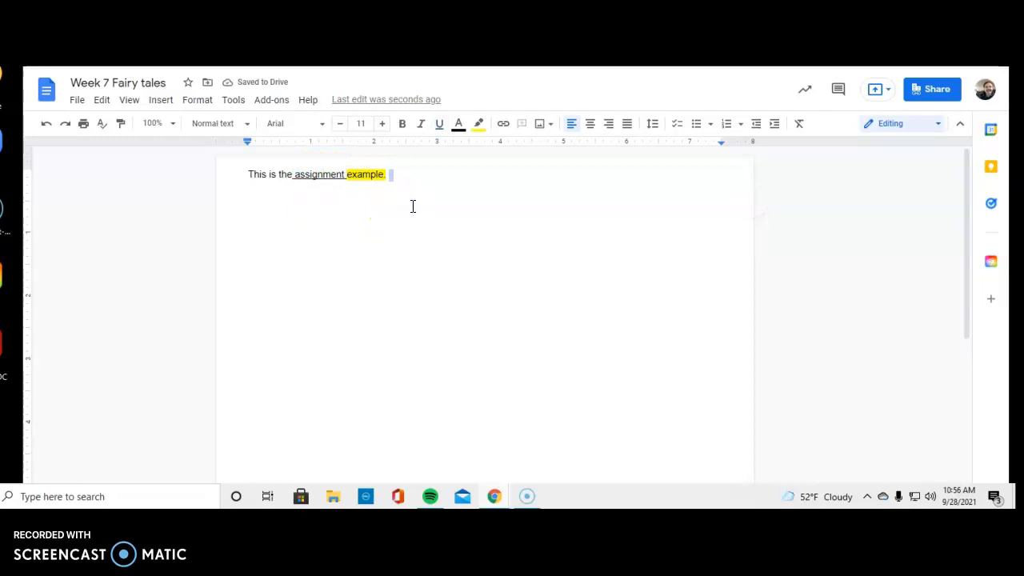
- Change the font of the whole sentence to Times New Roman
{"action": "left_click", "coordinate": [404, 172]}
{"action": "left_click_drag", "start_coordinate": [406, 174], "coordinate": [257, 177]}
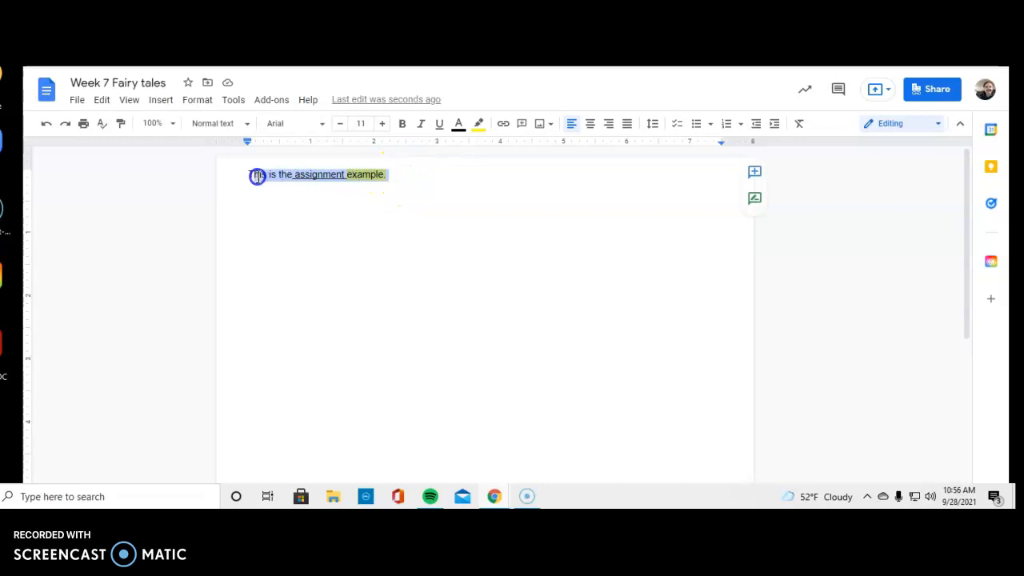
{"action": "left_click", "coordinate": [324, 125]}
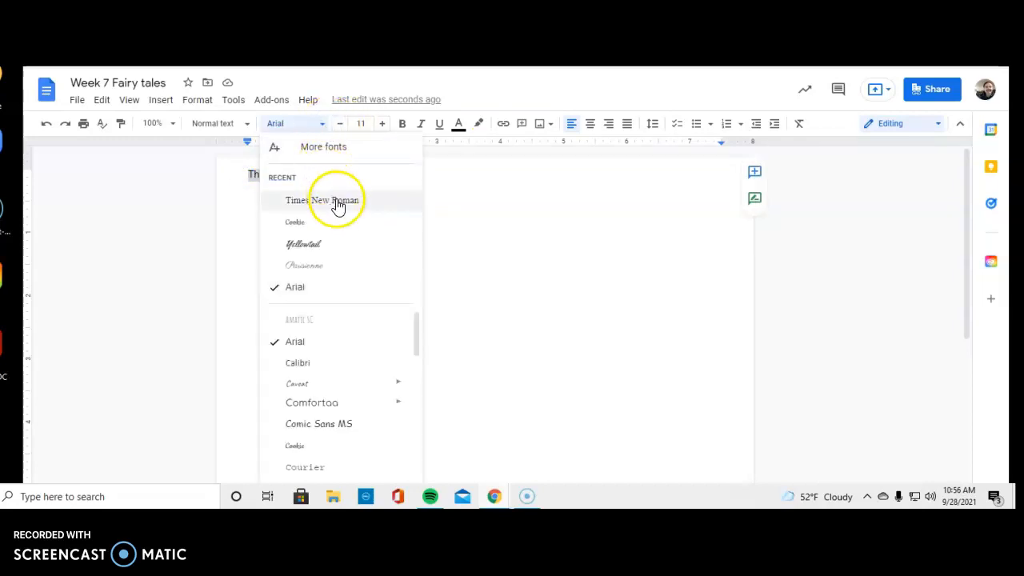
{"action": "left_click", "coordinate": [341, 204]}
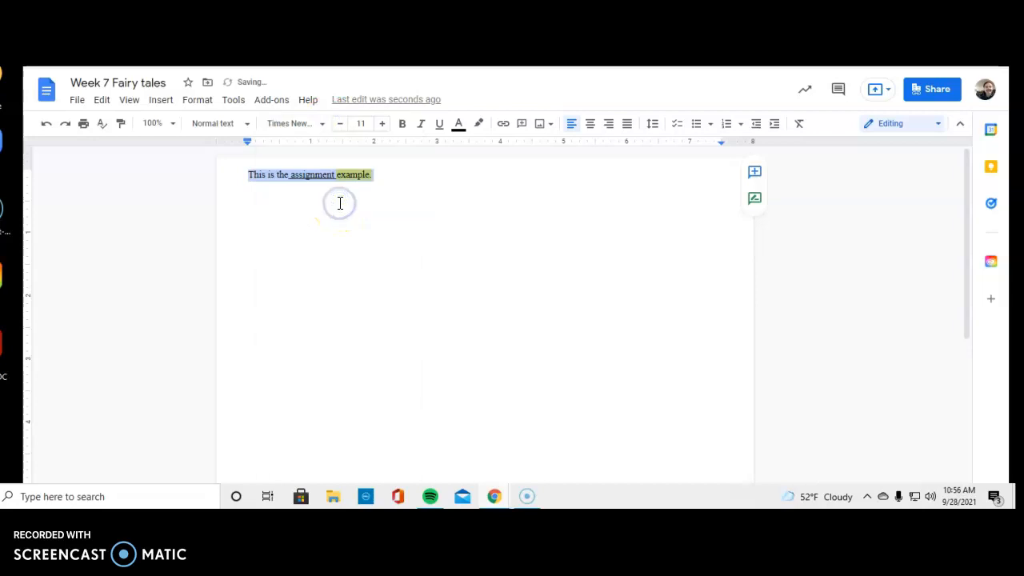
{"action": "left_click", "coordinate": [397, 204]}
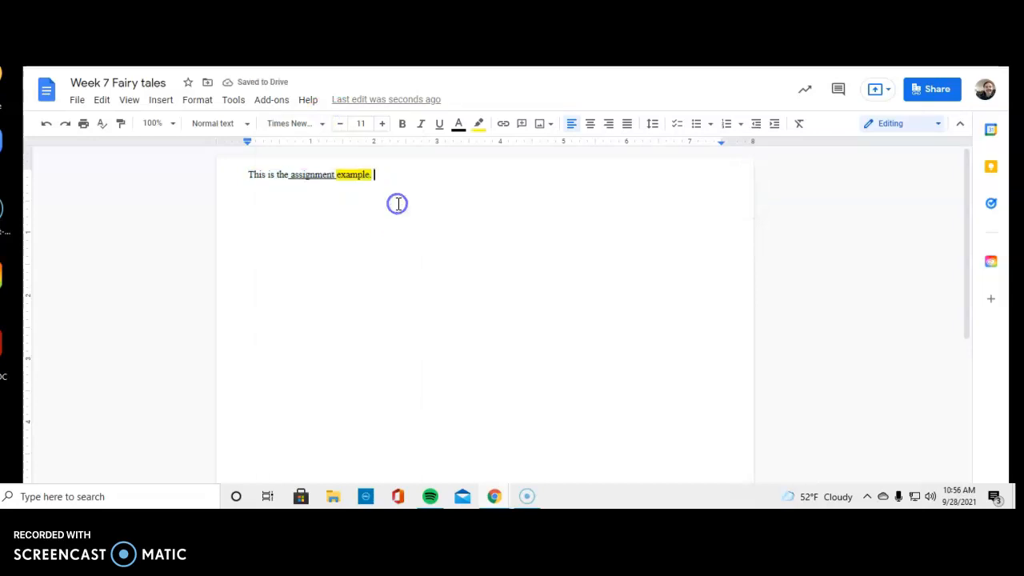
{"action": "left_click", "coordinate": [321, 125]}
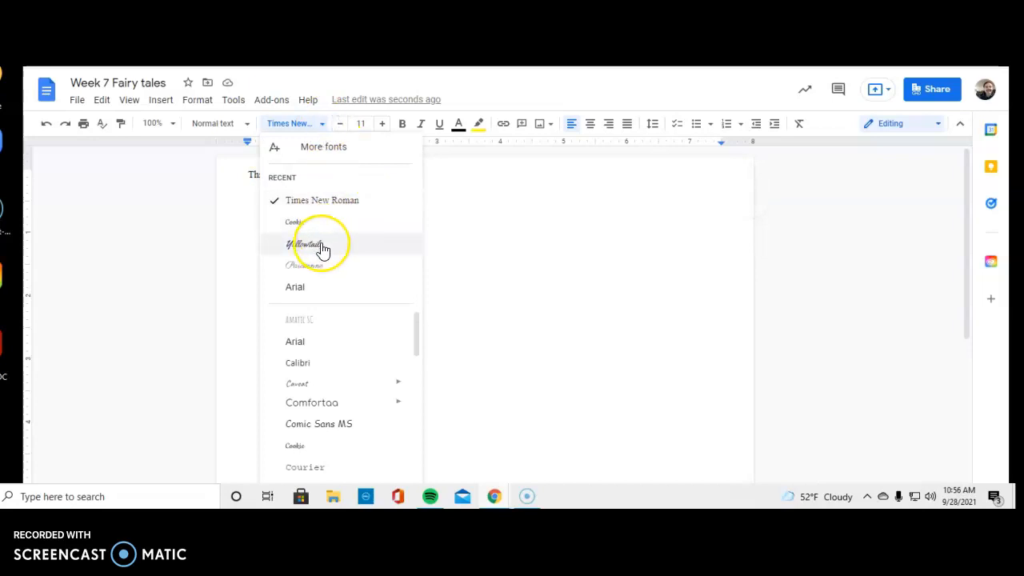
{"action": "left_click", "coordinate": [446, 223]}
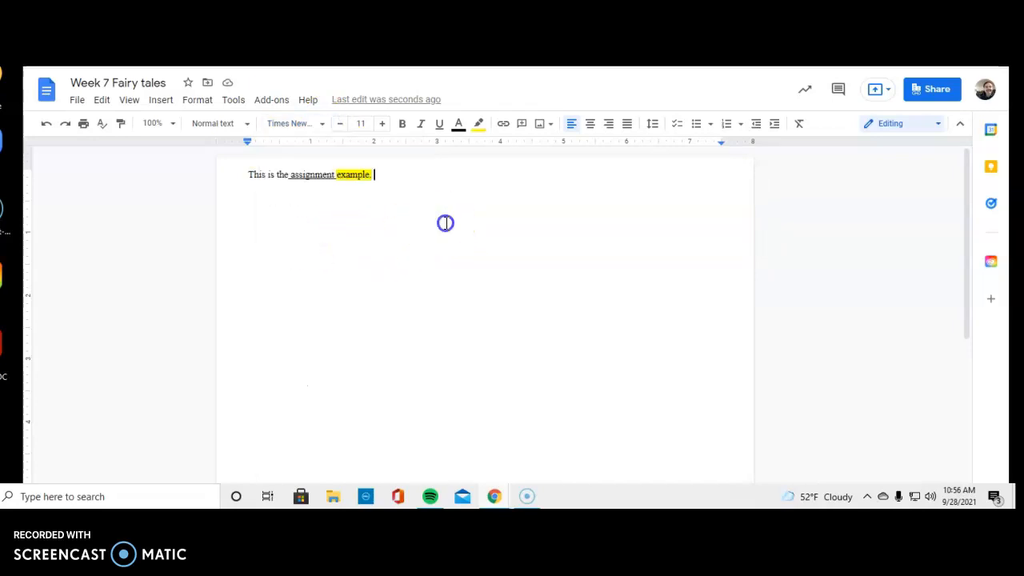
- Increase the font size of the whole sentence to 12
{"action": "left_click", "coordinate": [379, 182]}
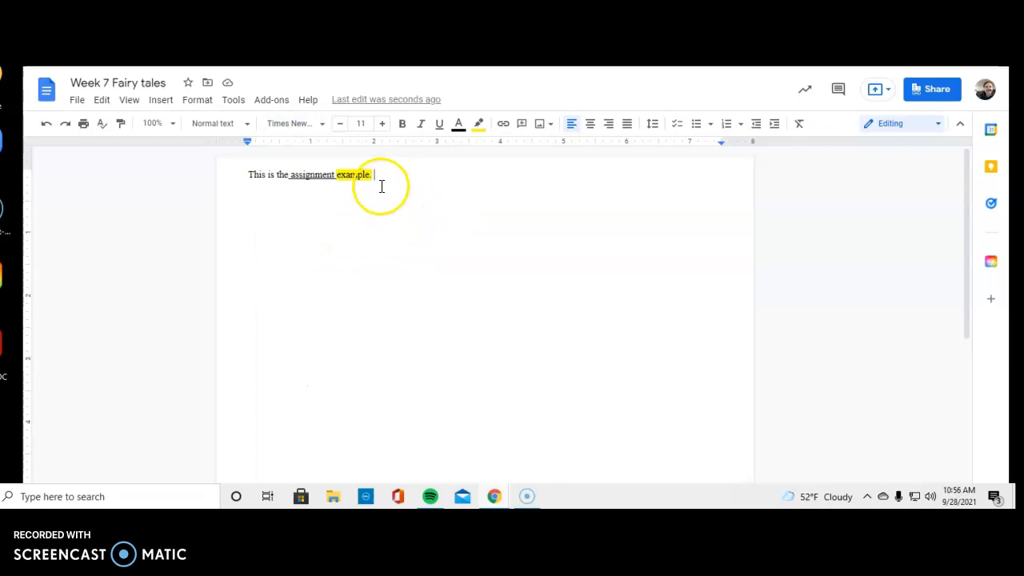
{"action": "left_click_drag", "start_coordinate": [376, 173], "coordinate": [244, 171]}
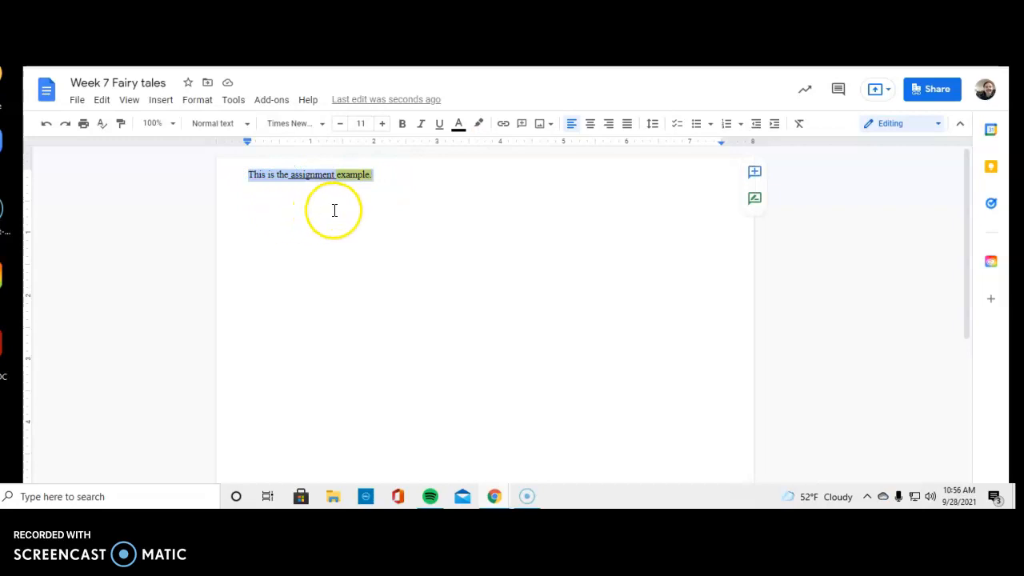
{"action": "left_click", "coordinate": [382, 125]}
{"action": "left_click", "coordinate": [409, 171]}
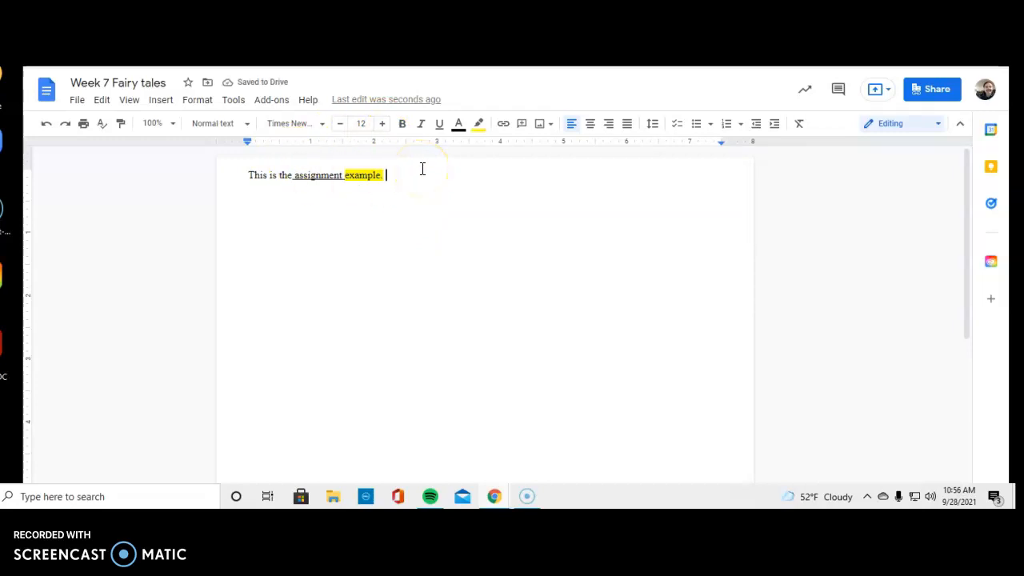
{"action": "left_click", "coordinate": [427, 192]}
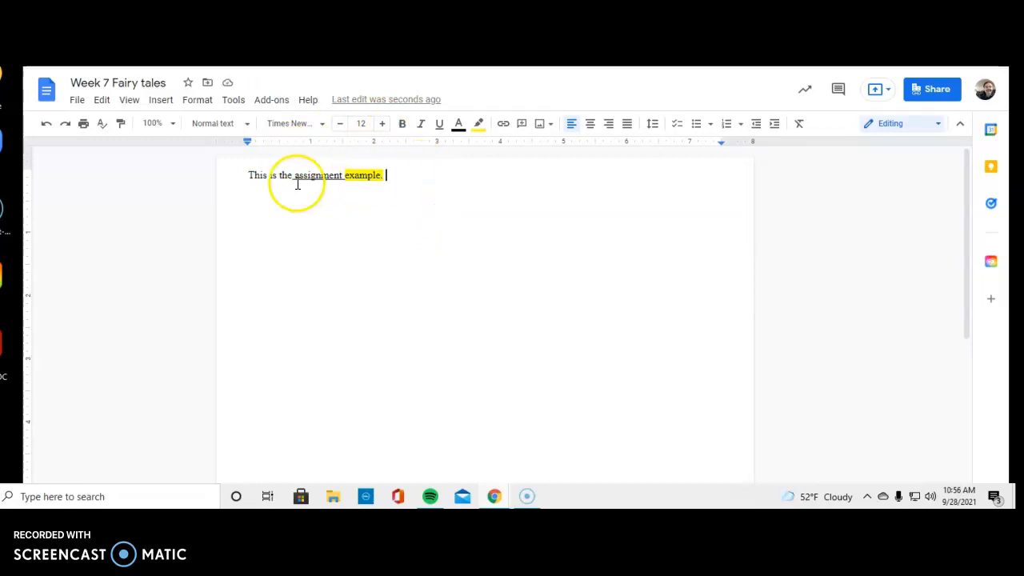
- Enlarge the whole sentence step by step to font size 21
{"action": "left_click_drag", "start_coordinate": [387, 174], "coordinate": [254, 178]}
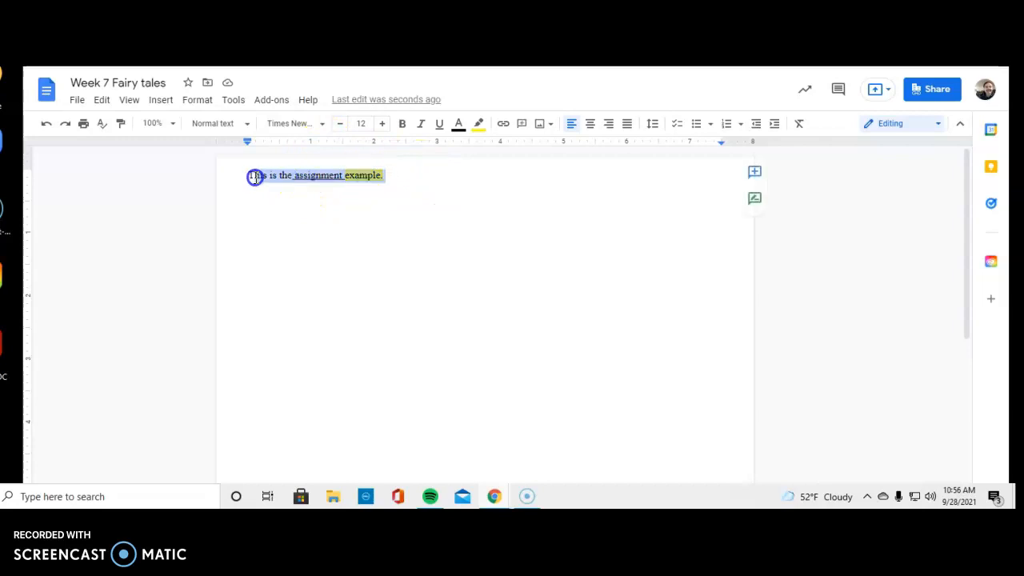
{"action": "left_click", "coordinate": [384, 127]}
{"action": "left_click", "coordinate": [384, 126]}
{"action": "left_click", "coordinate": [384, 126]}
{"action": "left_click", "coordinate": [384, 126]}
{"action": "left_click", "coordinate": [384, 126]}
{"action": "left_click", "coordinate": [384, 126]}
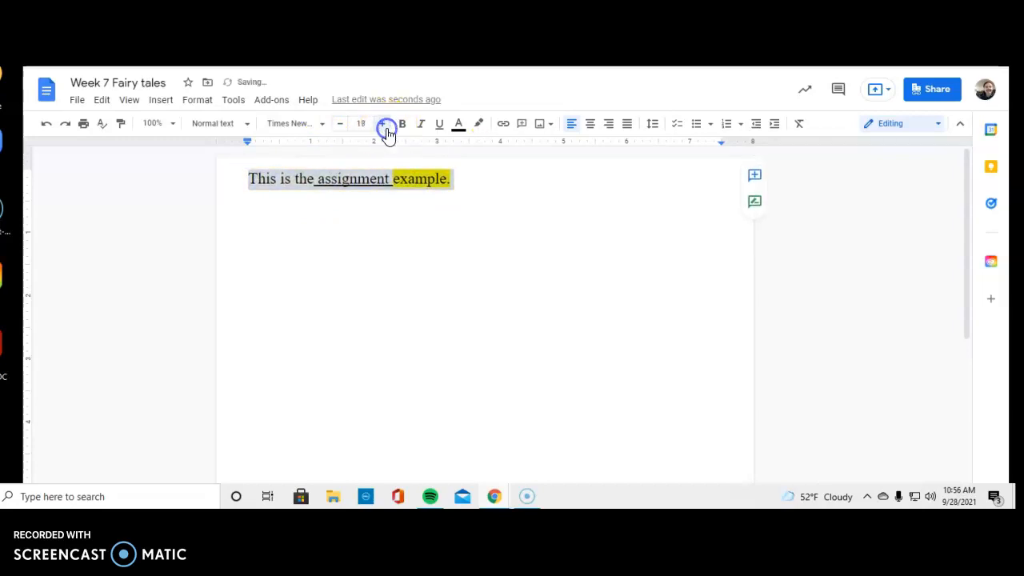
{"action": "left_click", "coordinate": [385, 126]}
{"action": "left_click", "coordinate": [385, 127]}
{"action": "left_click", "coordinate": [505, 175]}
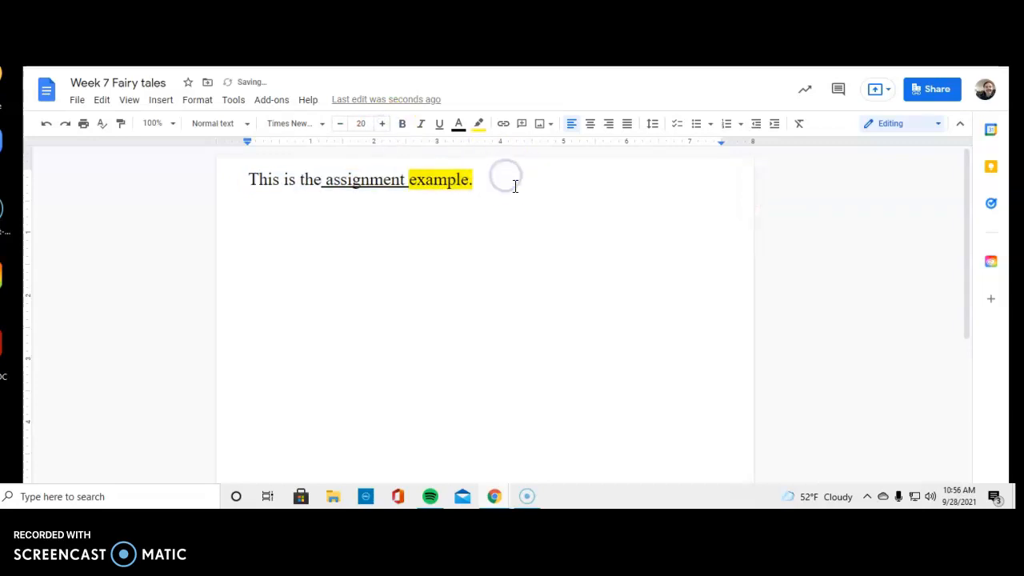
{"action": "left_click_drag", "start_coordinate": [507, 185], "coordinate": [253, 188]}
{"action": "left_click", "coordinate": [383, 124]}
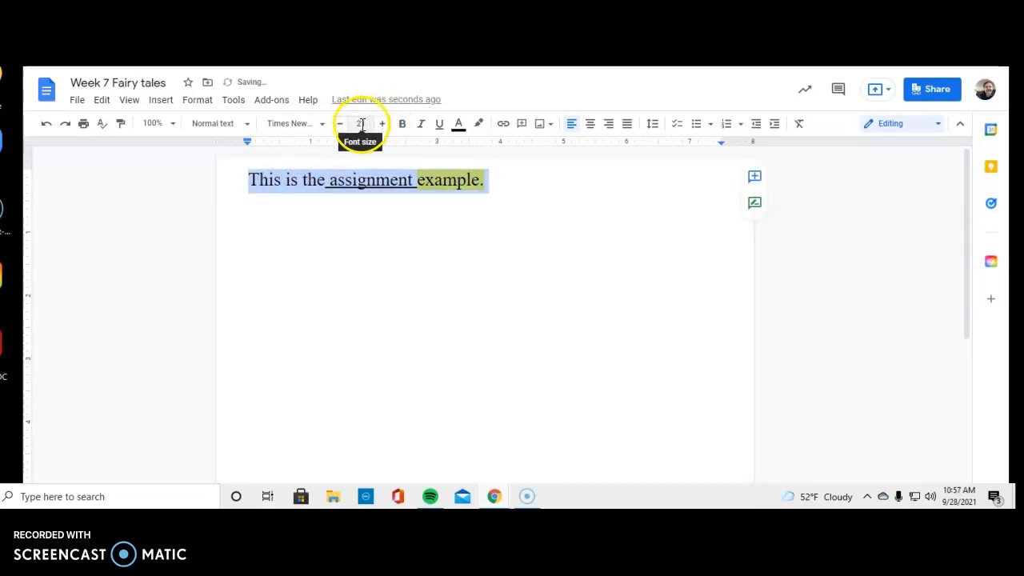
- Set the font size of the selected sentence to 12 from the preset sizes
{"action": "left_click", "coordinate": [361, 124]}
{"action": "left_click", "coordinate": [364, 232]}
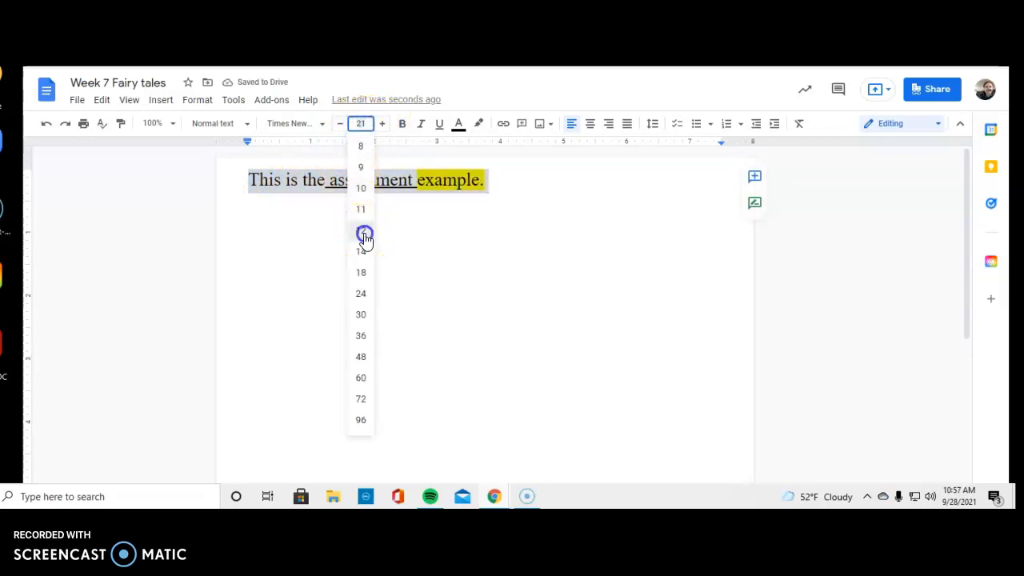
{"action": "left_click", "coordinate": [428, 185]}
{"action": "left_click", "coordinate": [552, 263]}
{"action": "scroll", "coordinate": [555, 283], "scroll_direction": "down", "scroll_amount": 3}
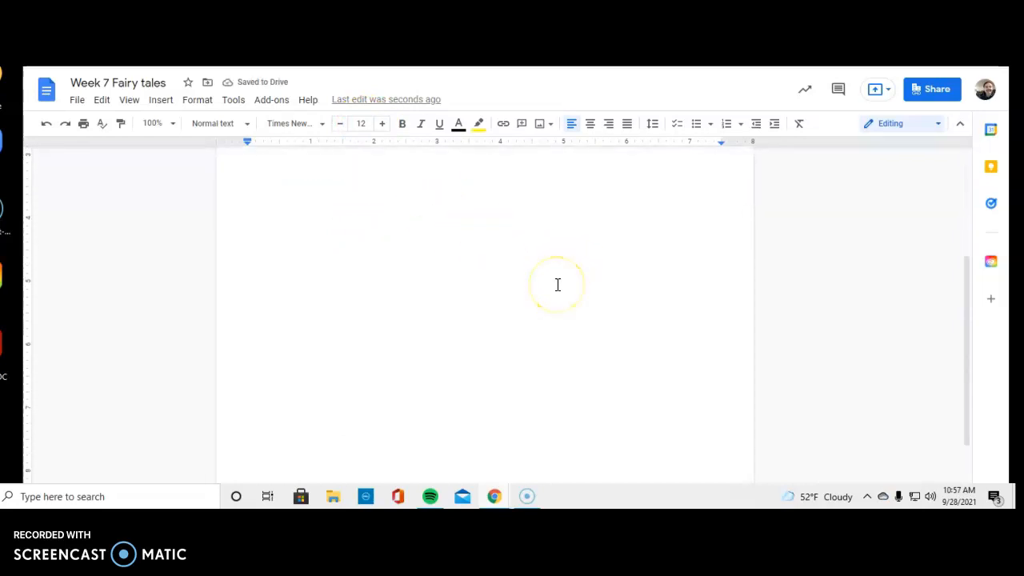
{"action": "scroll", "coordinate": [557, 285], "scroll_direction": "up", "scroll_amount": 3}
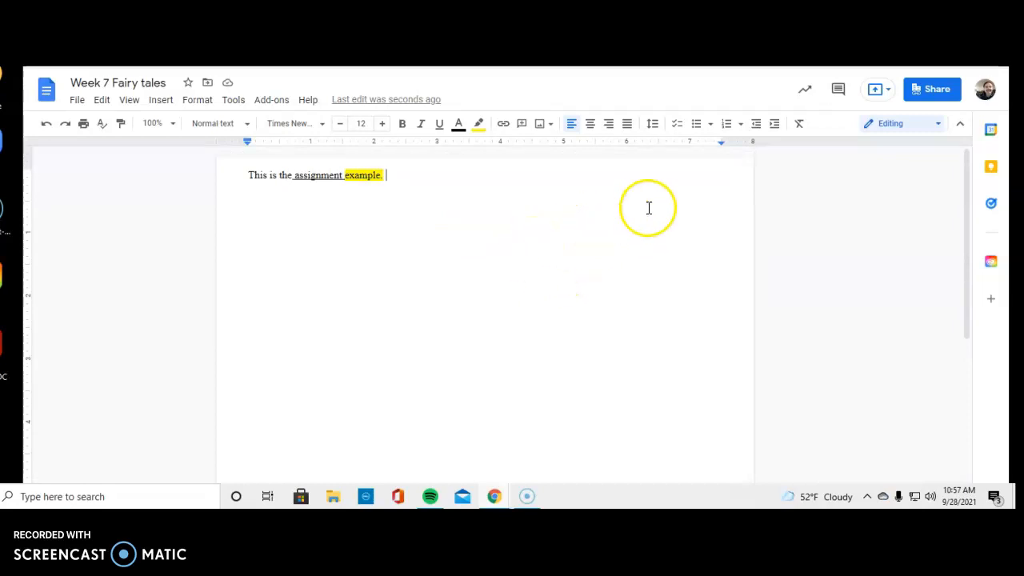
- Set the Week 7 Fairy tales document's link access to Anyone with the link and copy the sharing link
{"action": "left_click", "coordinate": [935, 94]}
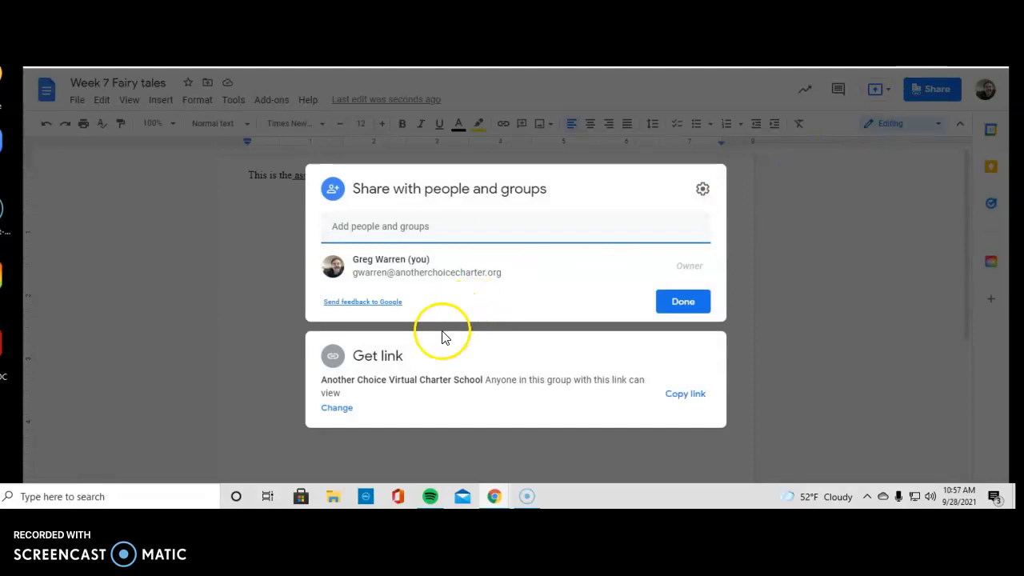
{"action": "left_click", "coordinate": [348, 410]}
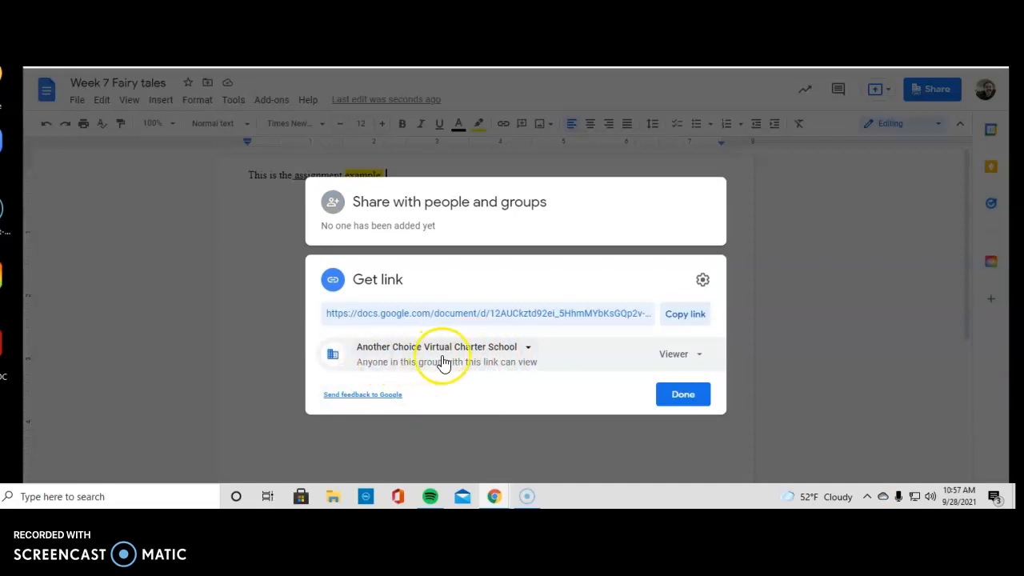
{"action": "left_click", "coordinate": [529, 353]}
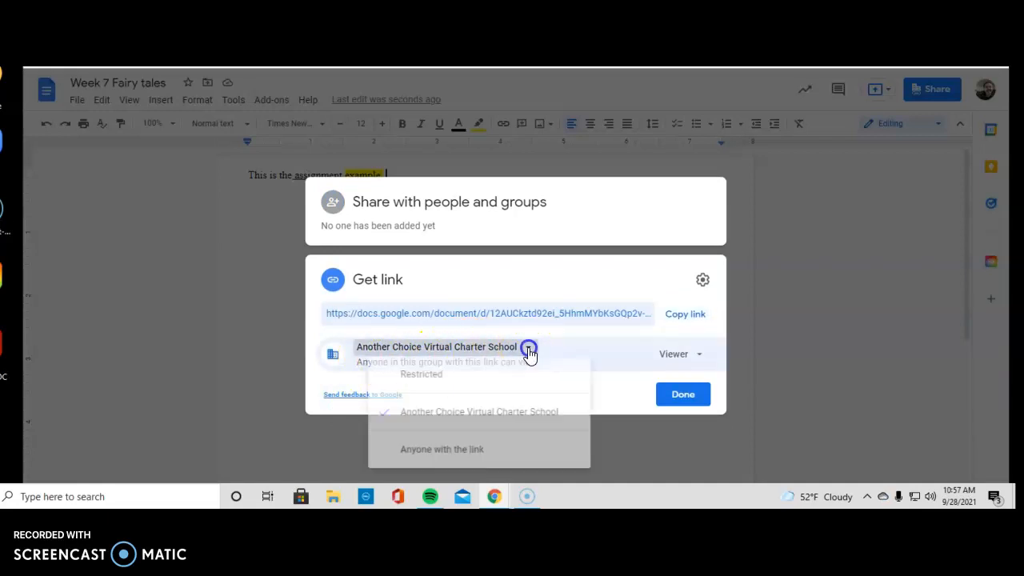
{"action": "left_click", "coordinate": [478, 462]}
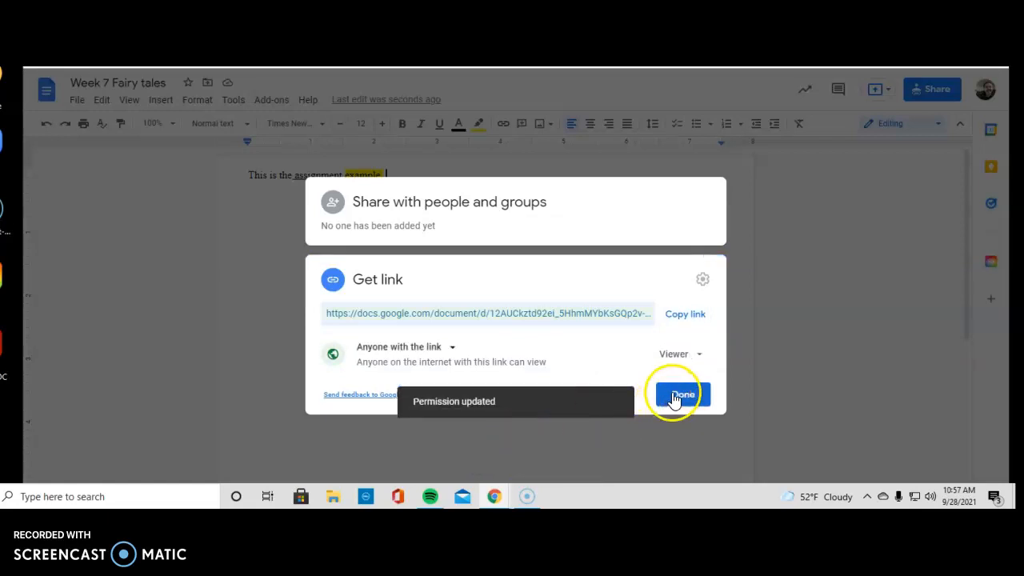
{"action": "left_click", "coordinate": [694, 316]}
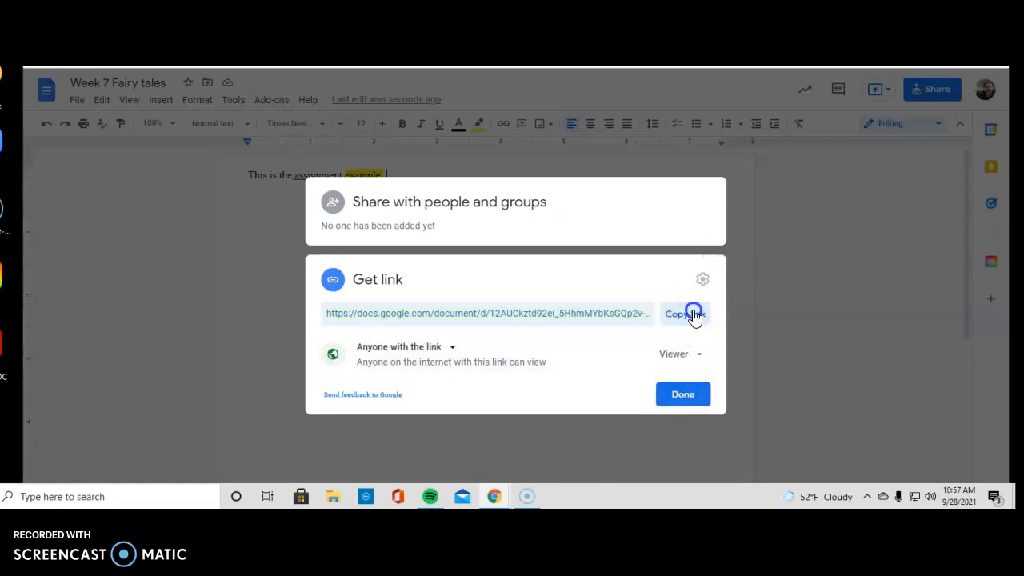
{"action": "left_click", "coordinate": [689, 393]}
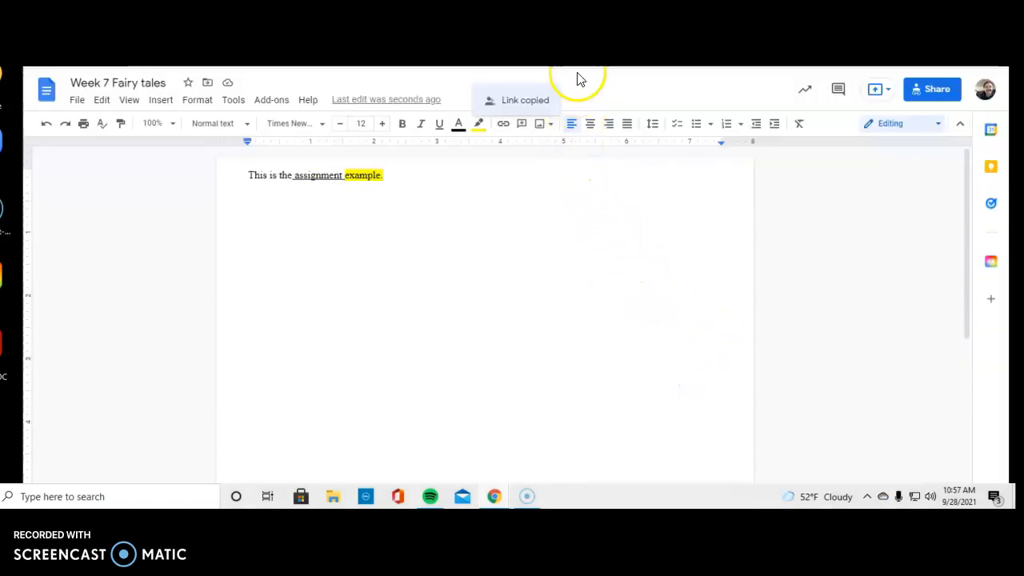
- Switch to the To Each Its Own assignment page and locate the My comments box for submitting the link
{"action": "left_click", "coordinate": [520, 51]}
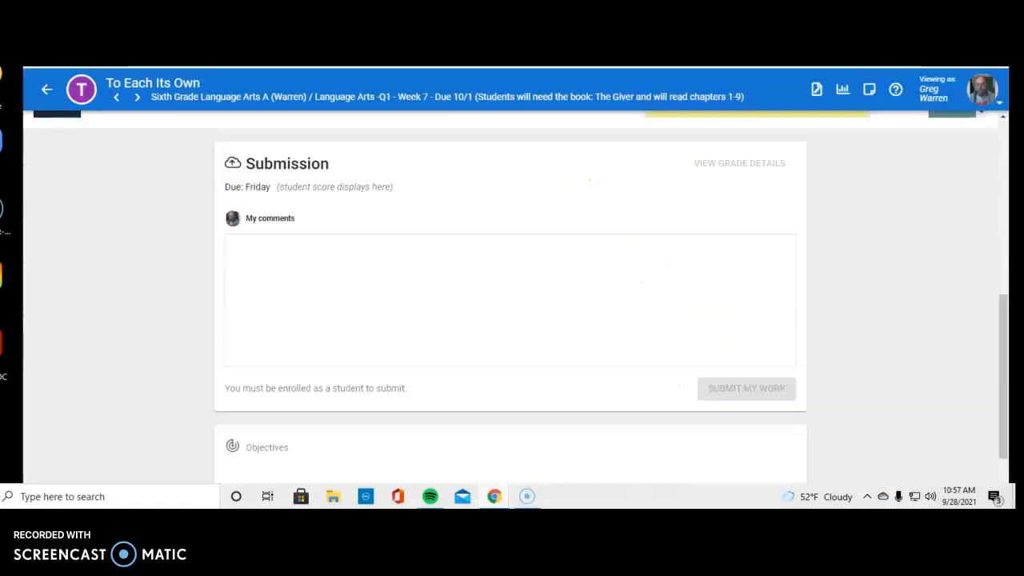
{"action": "left_click", "coordinate": [253, 254]}
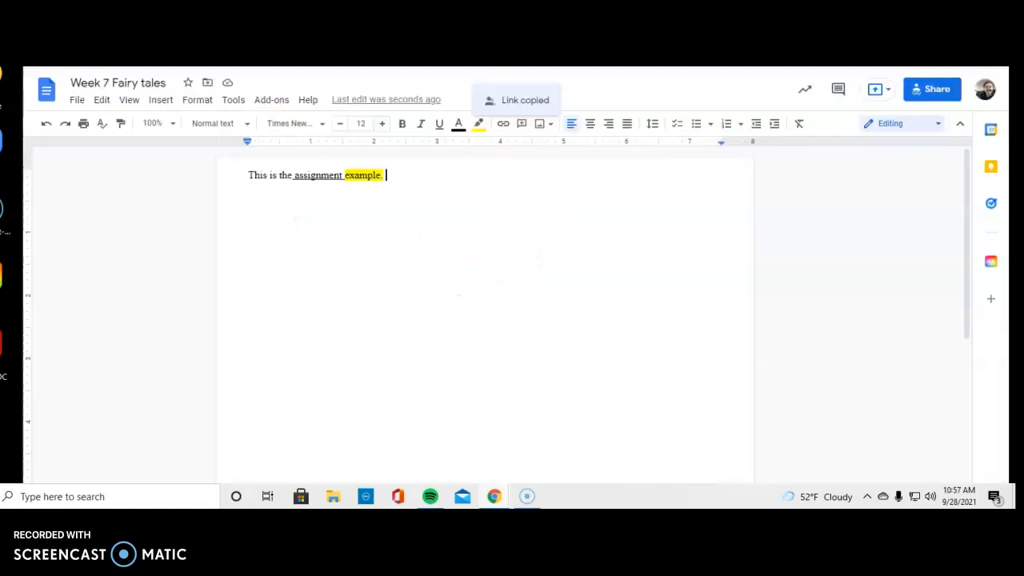
- Paste the copied sharing link below the example sentence in Week 7 Fairy tales and remove the highlight from the link
{"action": "right_click", "coordinate": [288, 203]}
{"action": "left_click", "coordinate": [328, 260]}
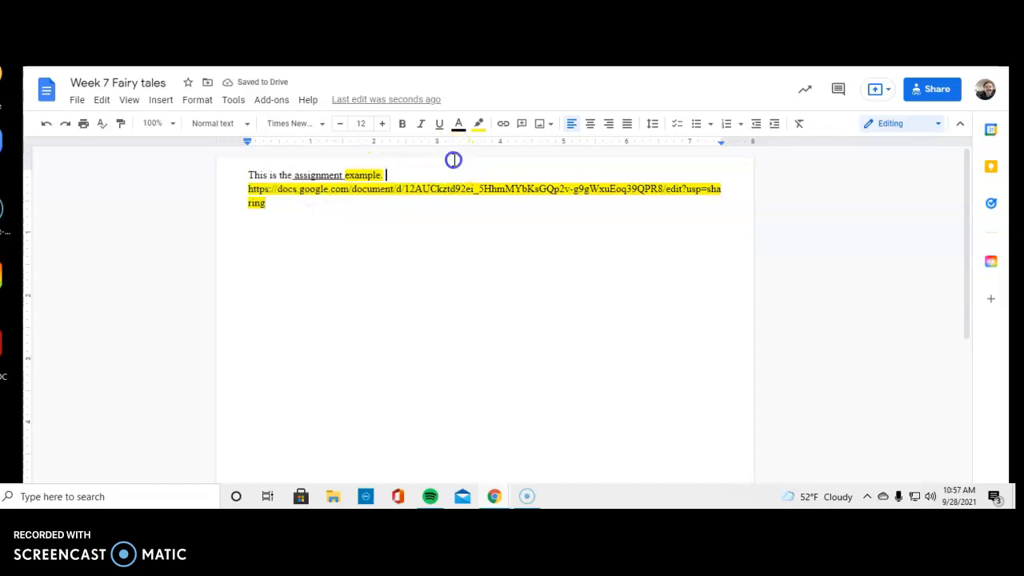
{"action": "triple_click", "coordinate": [264, 189]}
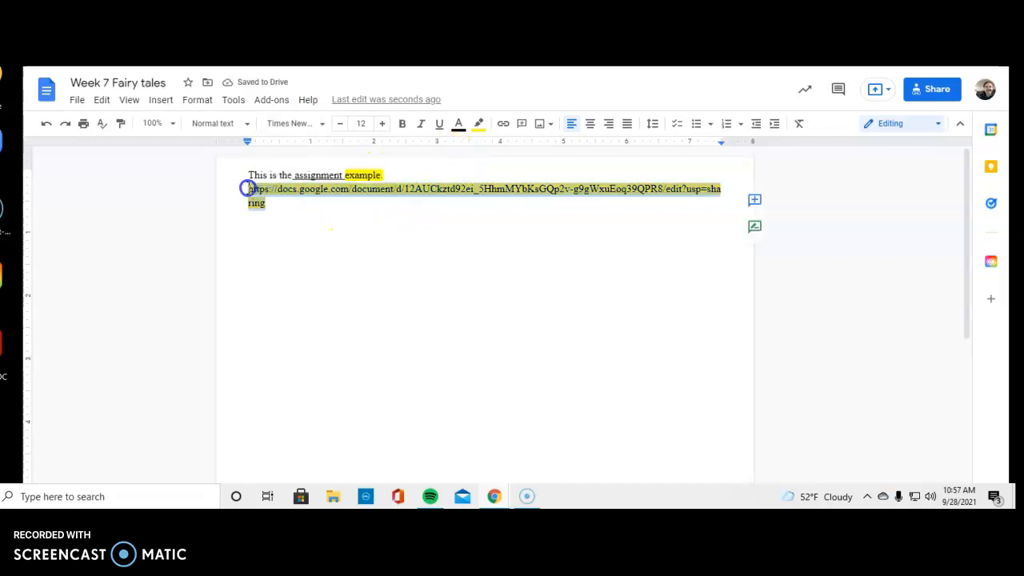
{"action": "left_click", "coordinate": [478, 126]}
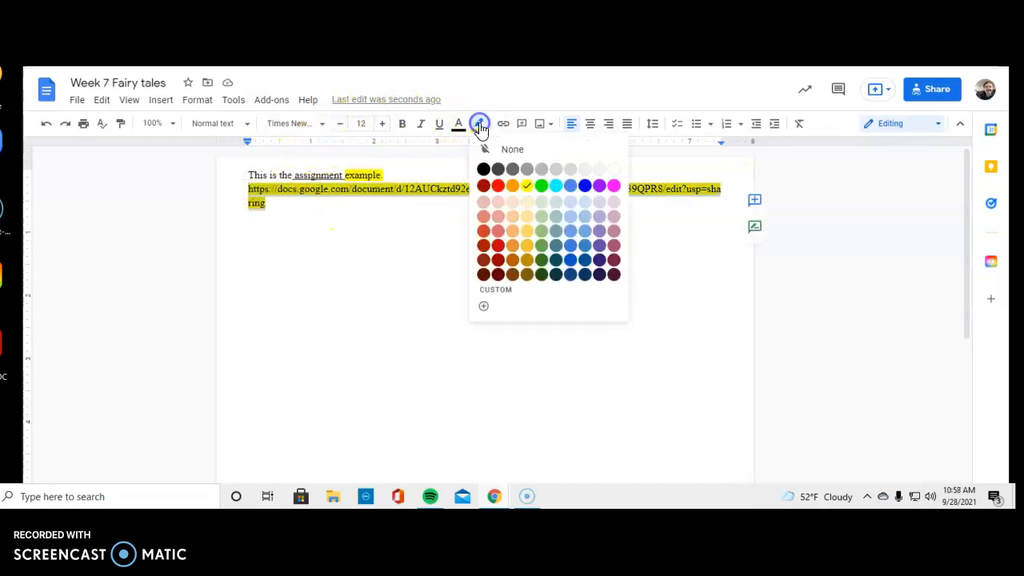
{"action": "left_click", "coordinate": [533, 155]}
{"action": "left_click", "coordinate": [458, 220]}
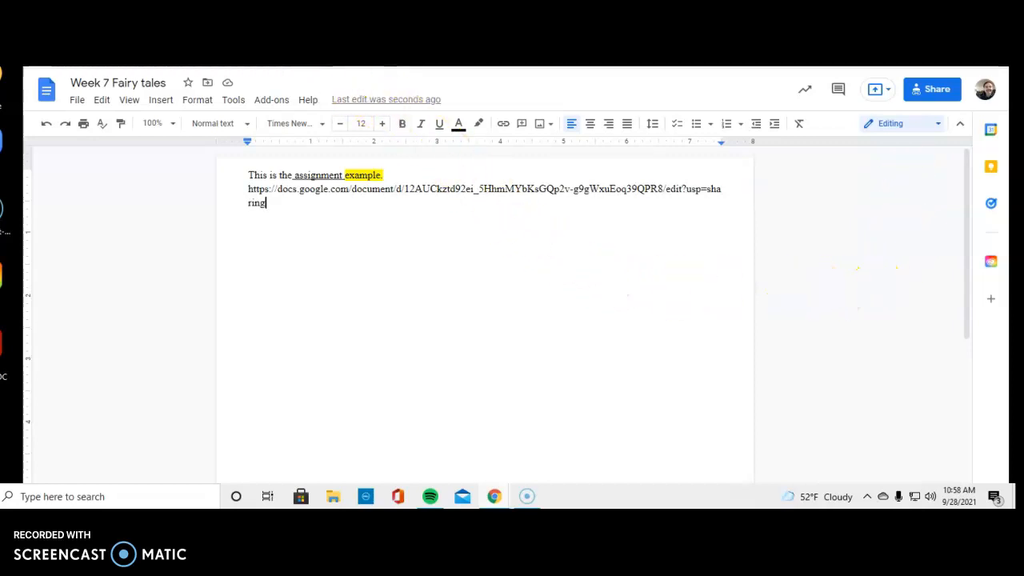
- Switch to the Language Arts 2021 folder in Google Drive and refresh its file list to check the document's name
{"action": "left_click", "coordinate": [340, 24]}
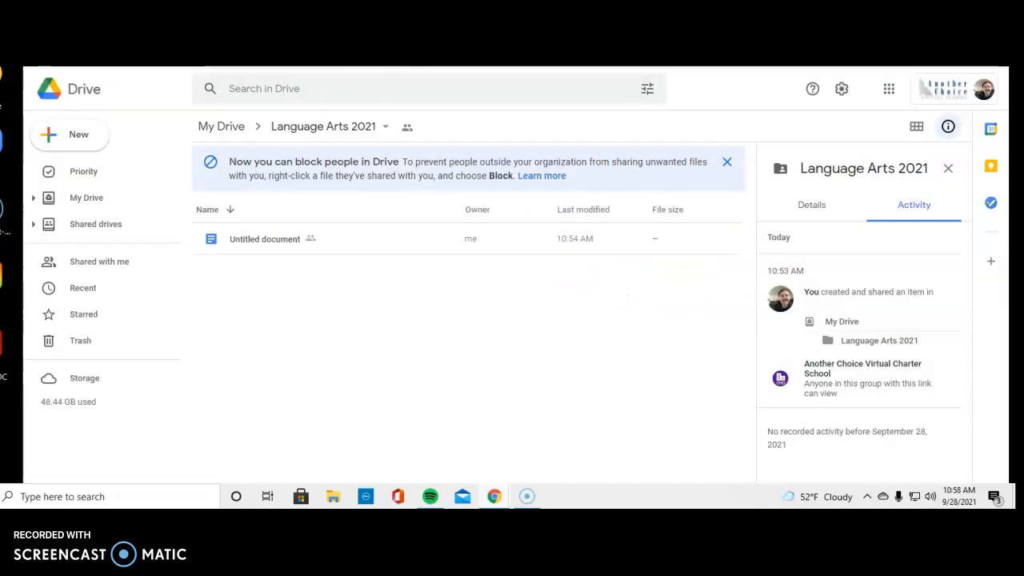
{"action": "left_click", "coordinate": [281, 240]}
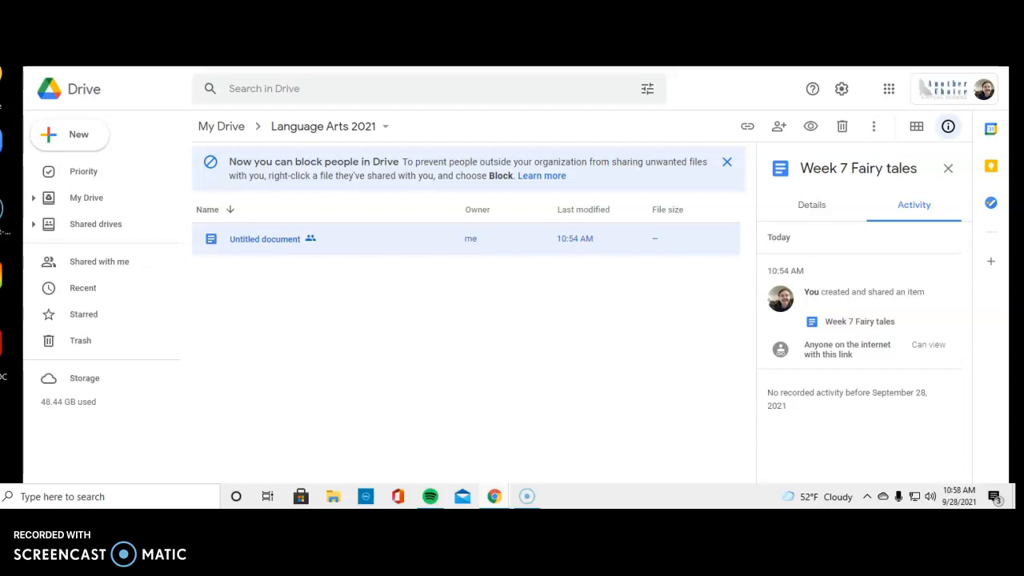
{"action": "key", "text": "F5"}
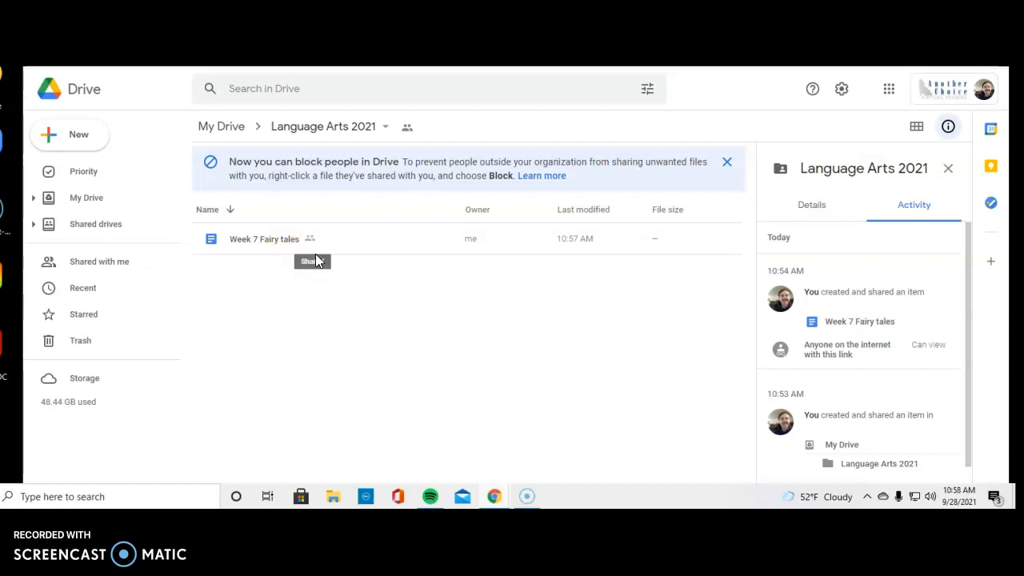
{"action": "left_click", "coordinate": [352, 311]}
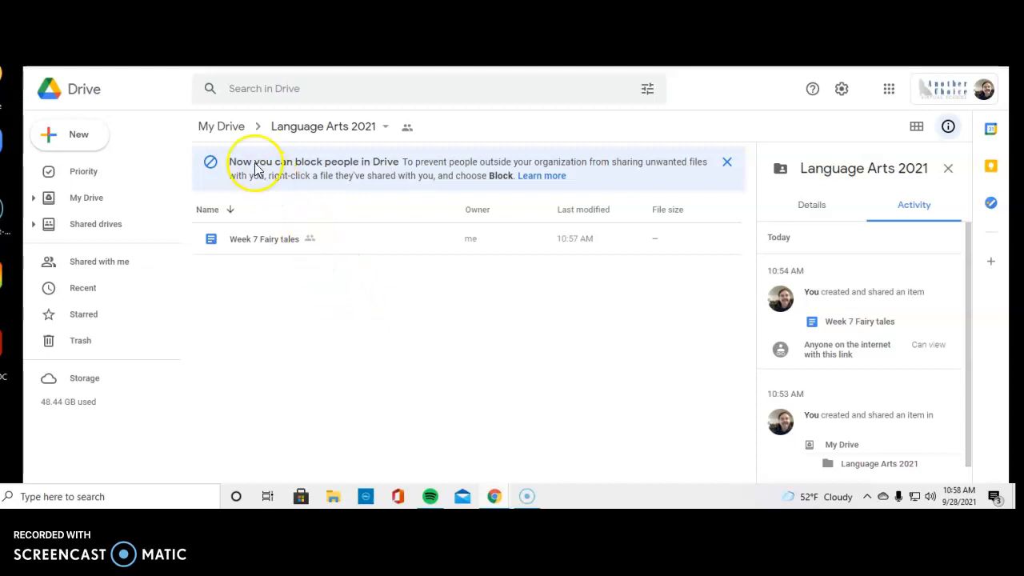
- Create a new Google Docs document in the shared Language Arts 2021 folder and name it Sample
{"action": "left_click", "coordinate": [80, 135]}
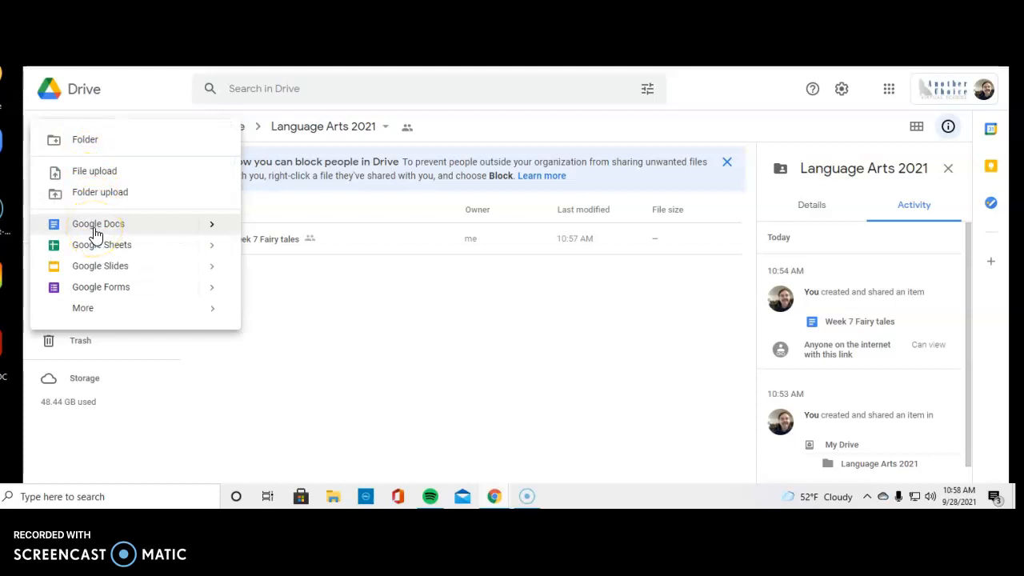
{"action": "left_click", "coordinate": [93, 230]}
{"action": "left_click", "coordinate": [620, 324]}
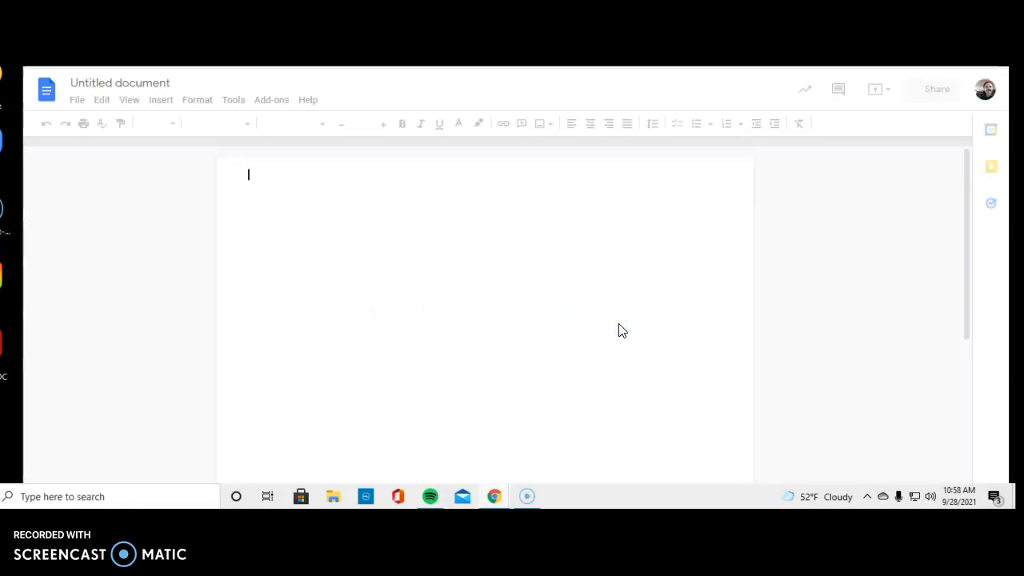
{"action": "left_click", "coordinate": [171, 84]}
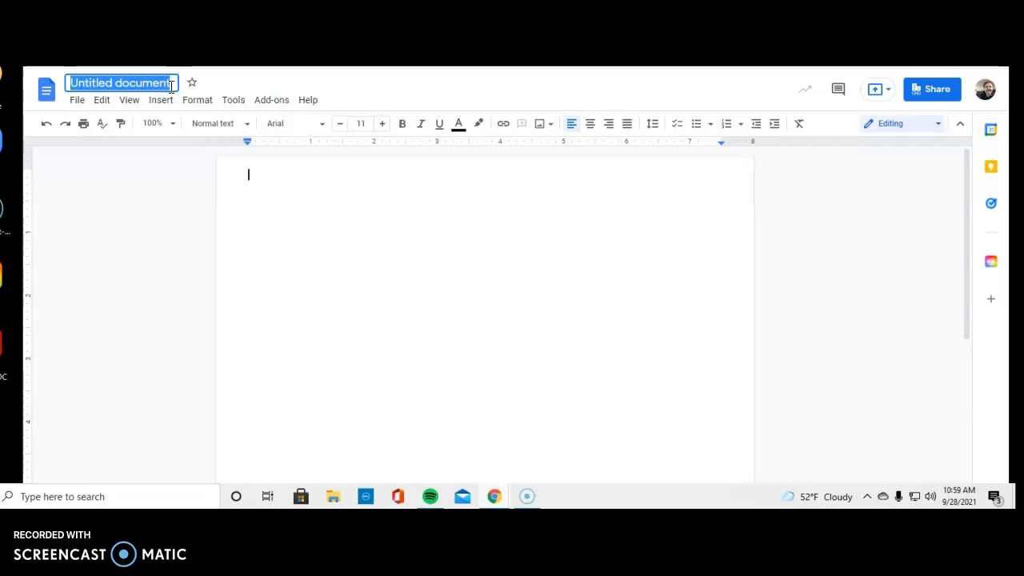
{"action": "type", "text": "Sample"}
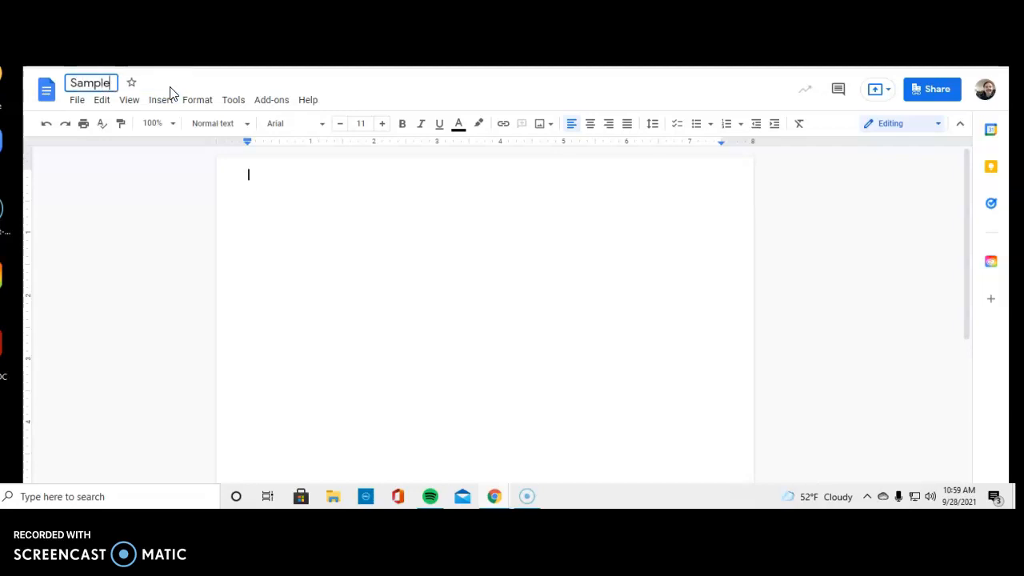
{"action": "left_click", "coordinate": [297, 208]}
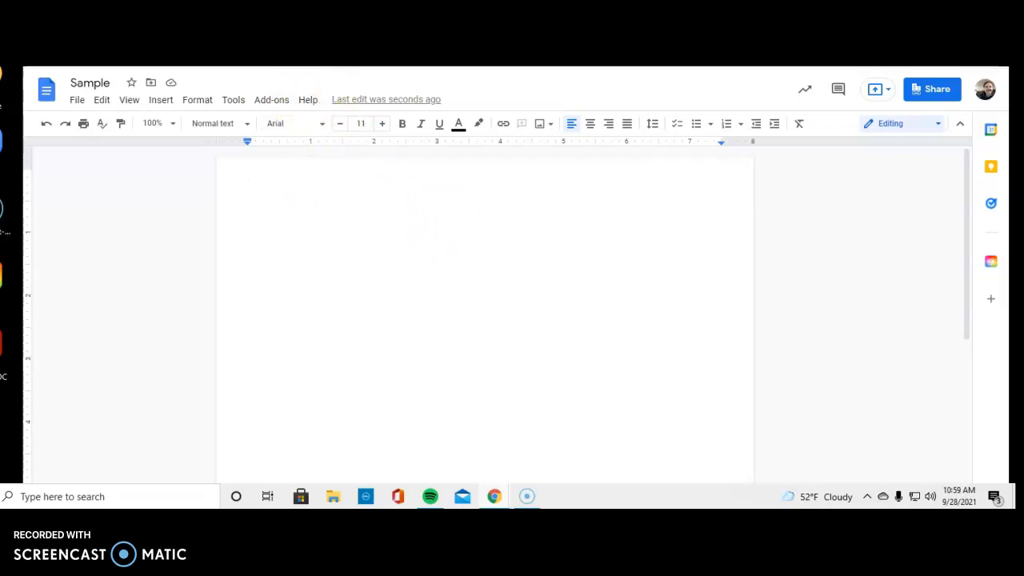
- Return to Google Drive and set the Language Arts 2021 folder's link access to Anyone with the link
{"action": "left_click", "coordinate": [321, 36]}
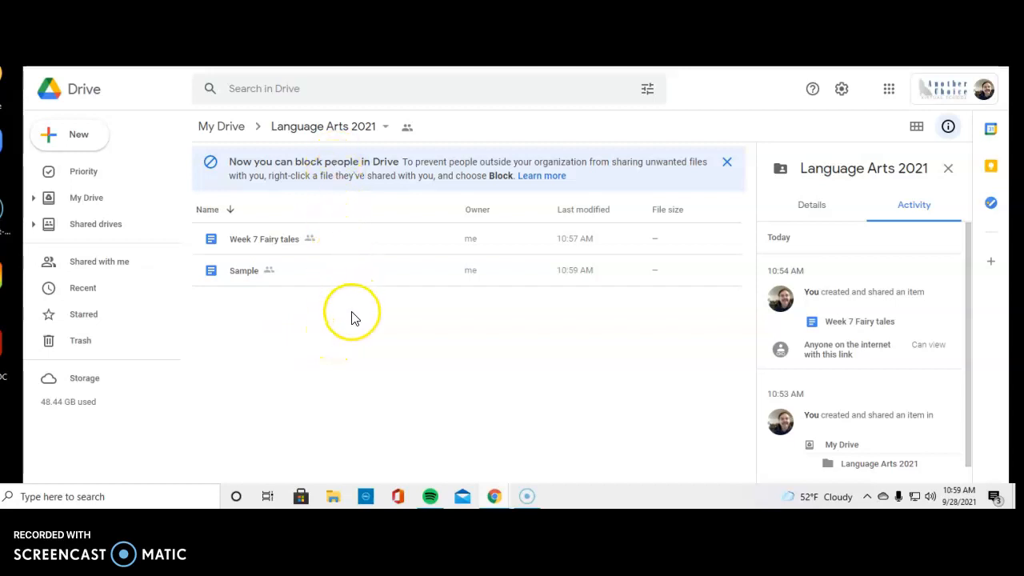
{"action": "left_click", "coordinate": [334, 128]}
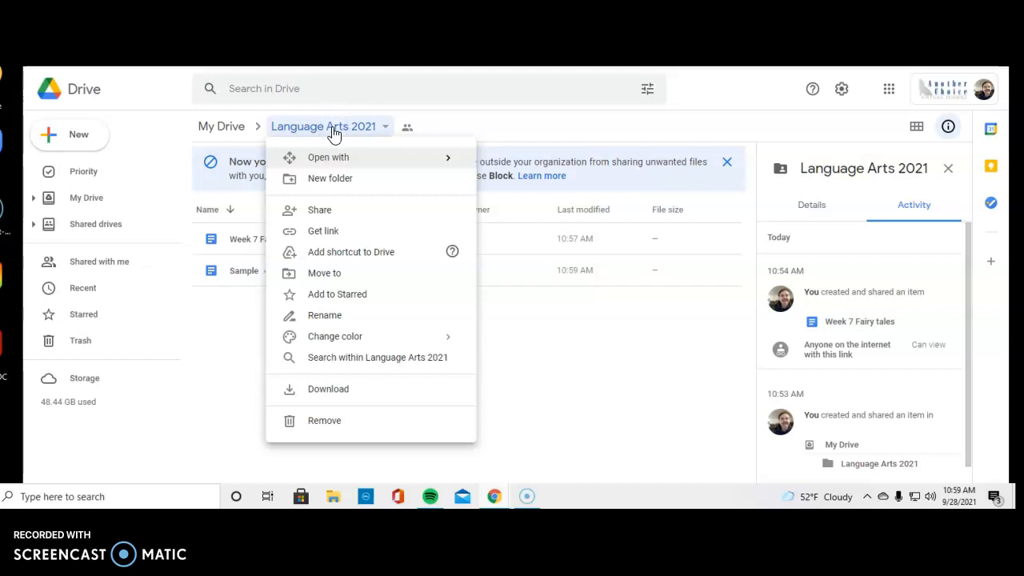
{"action": "left_click", "coordinate": [320, 212]}
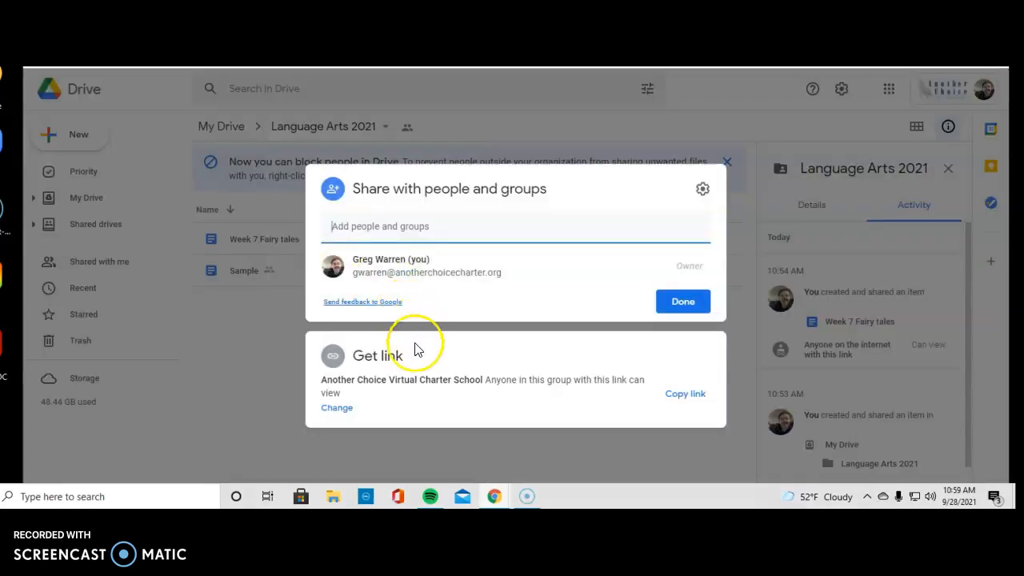
{"action": "left_click", "coordinate": [338, 410]}
{"action": "left_click", "coordinate": [516, 349]}
{"action": "left_click", "coordinate": [469, 460]}
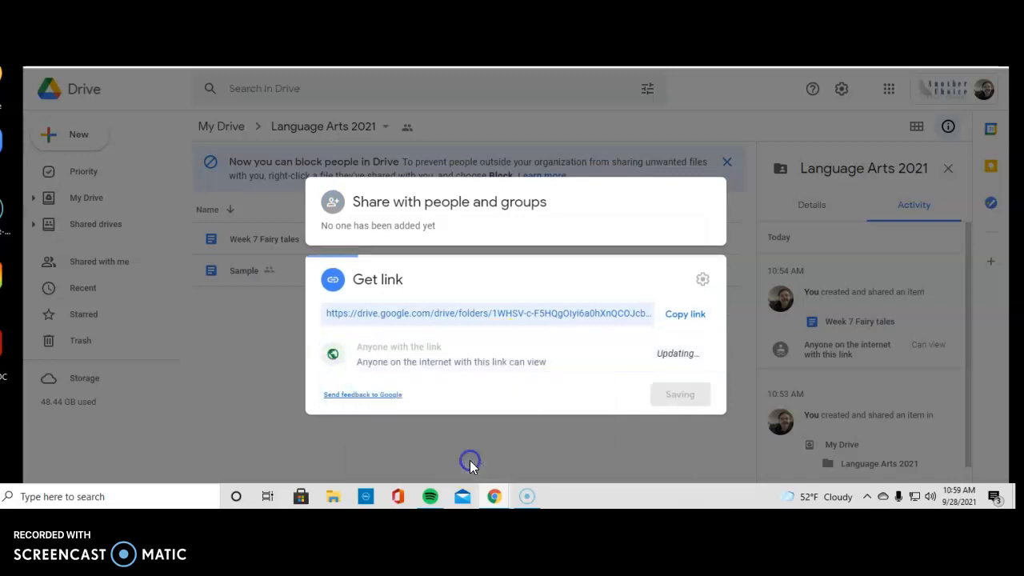
- Copy the Language Arts 2021 folder's sharing link and paste it into the empty Sample document
{"action": "left_click", "coordinate": [698, 318]}
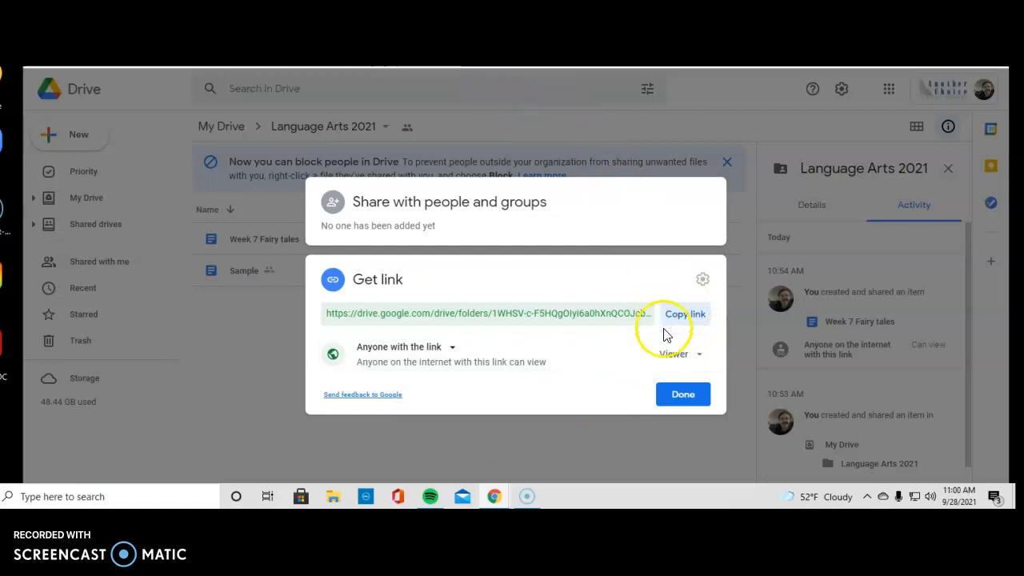
{"action": "left_click", "coordinate": [683, 393]}
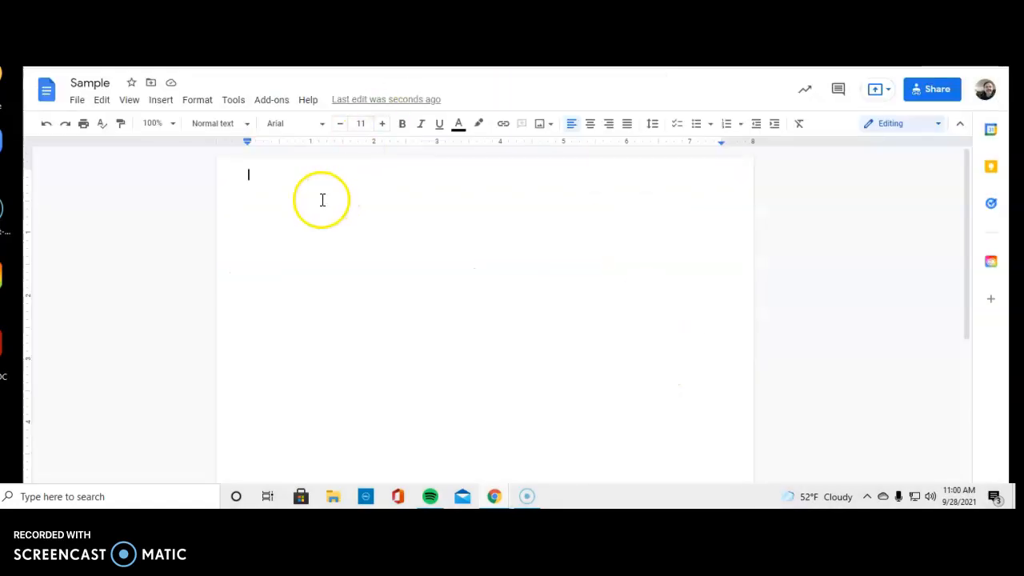
{"action": "right_click", "coordinate": [322, 195]}
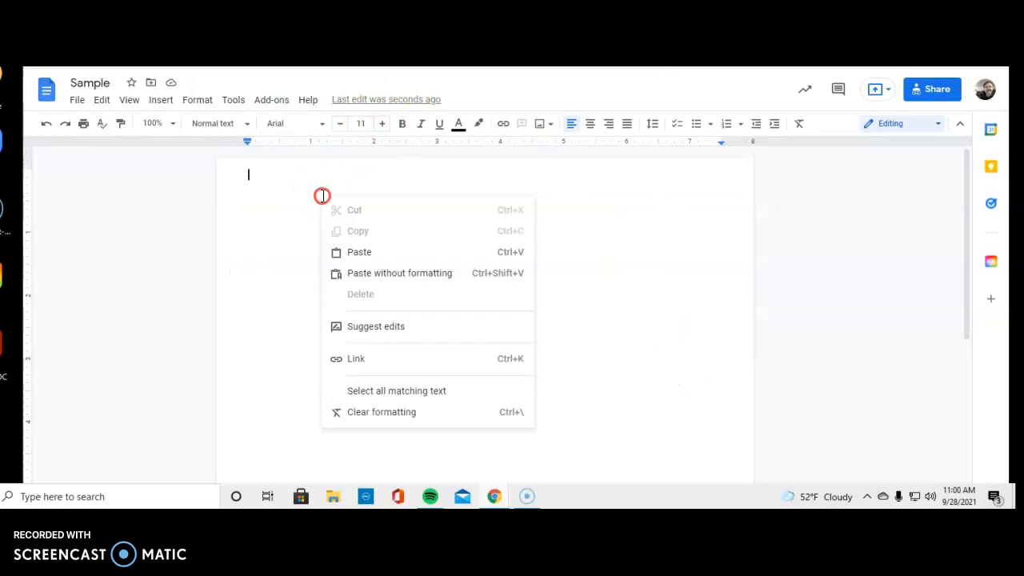
{"action": "left_click", "coordinate": [360, 252]}
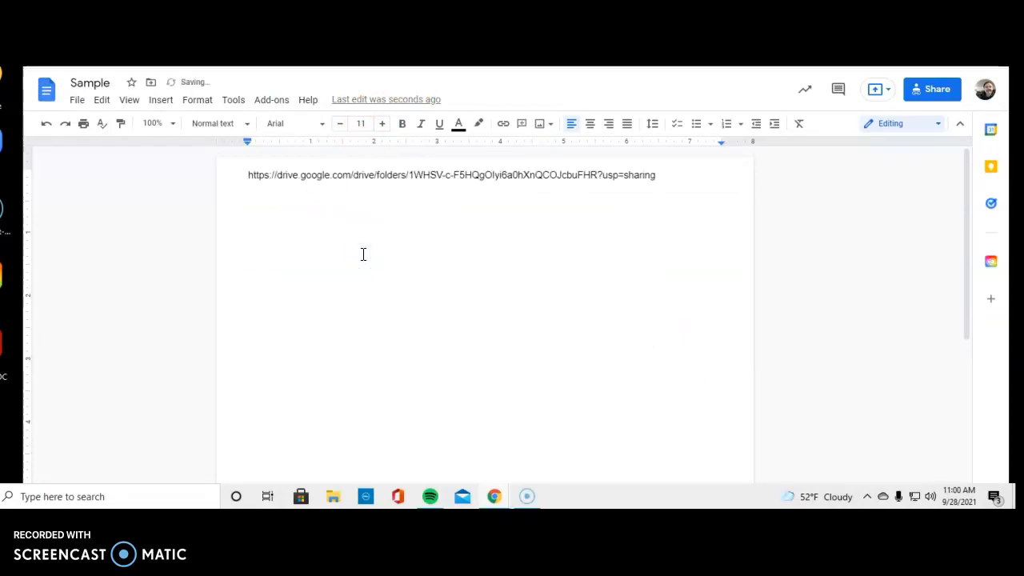